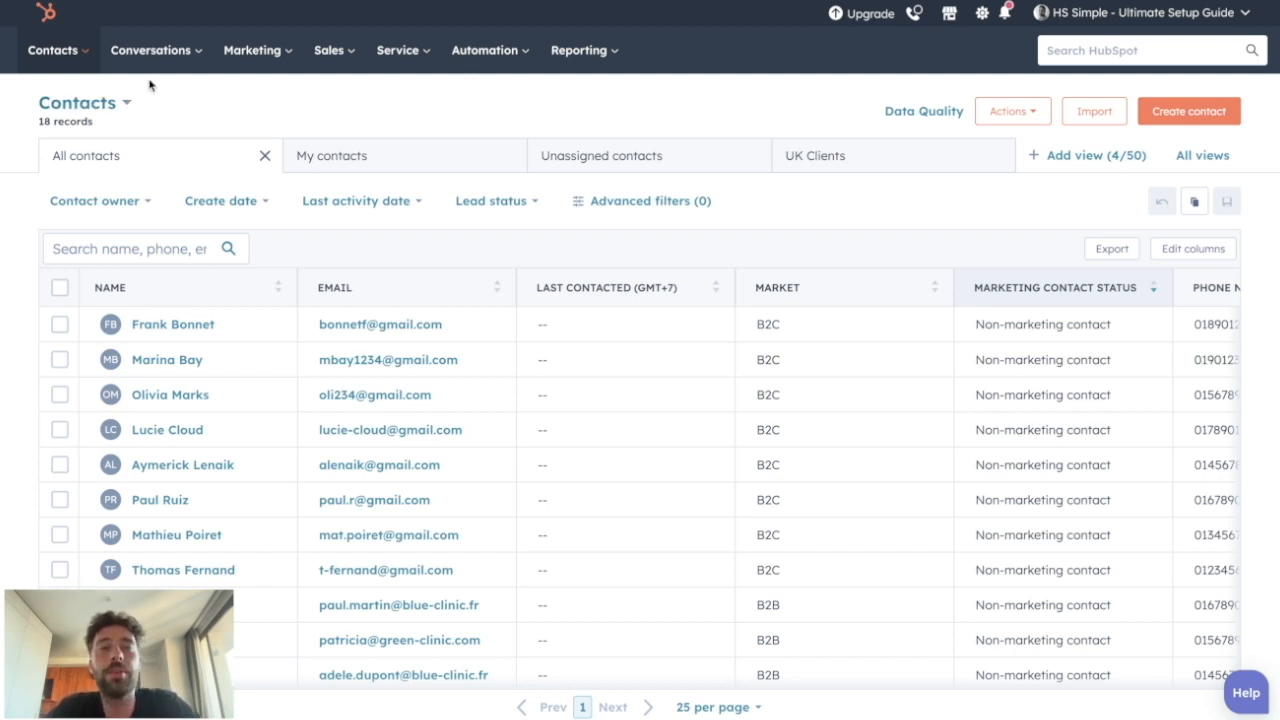
Open the email templates page from the Conversations tools
mouse_move(170, 63)
left_click(143, 239)
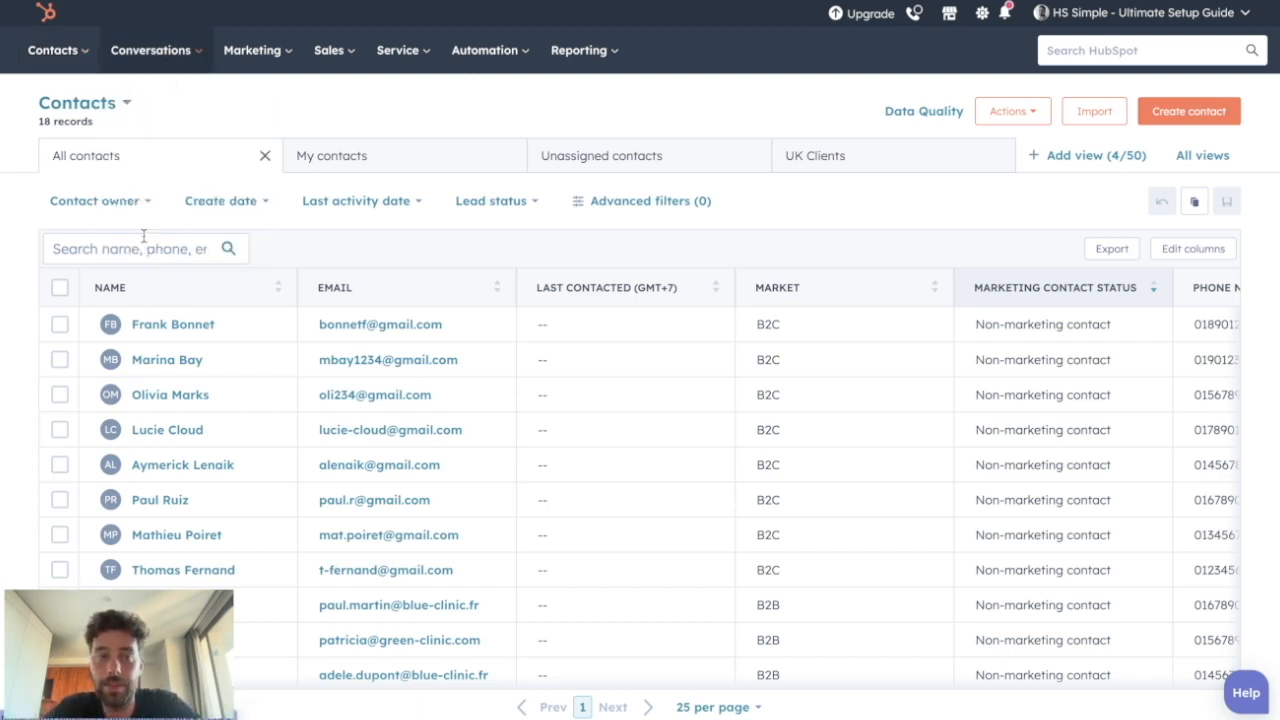
Draft a template from scratch named "Template onboarding FR" with a "Bonjour" greeting, the contact's first-name token and filler text, and discard it
left_click(1183, 106)
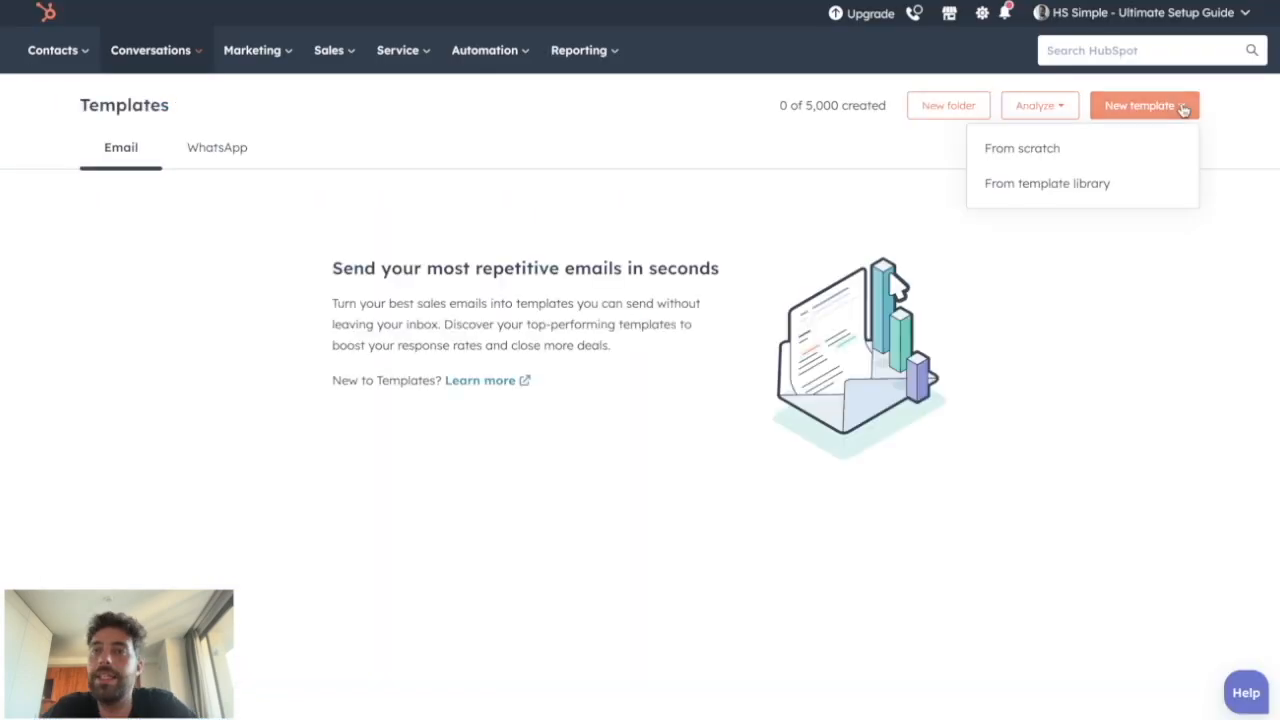
left_click(1008, 148)
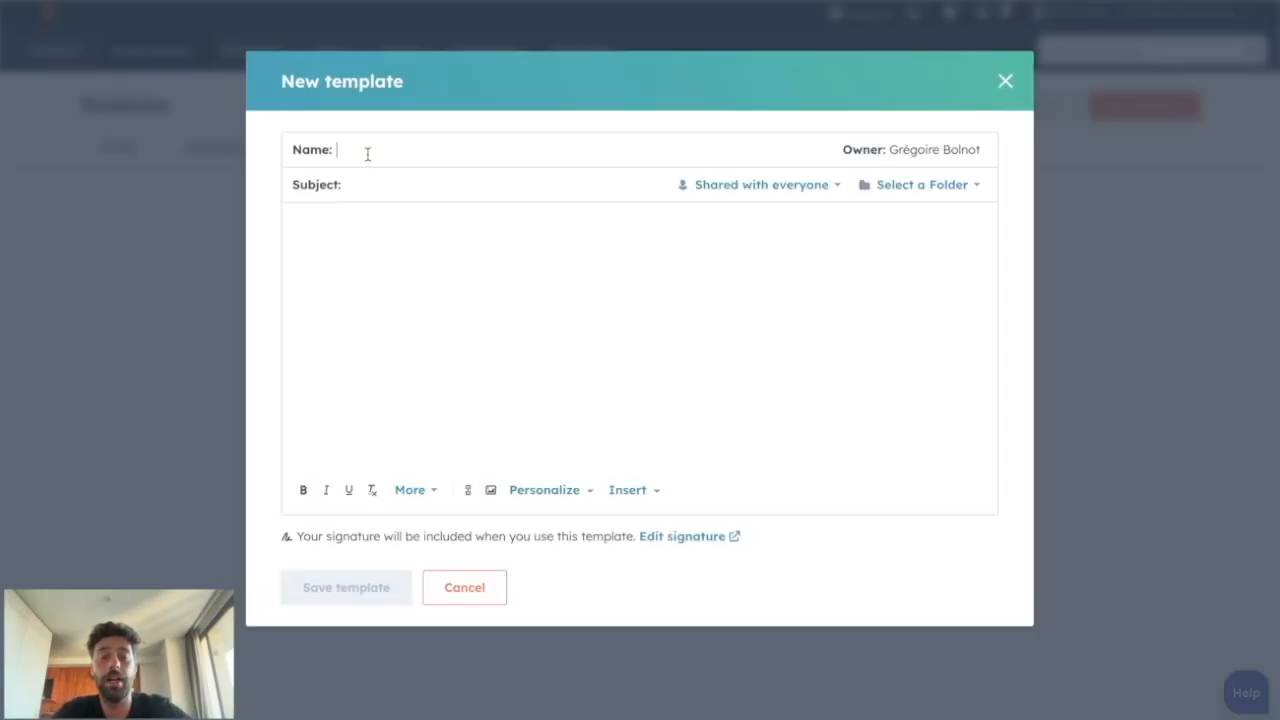
left_click(367, 150)
type("Template onboarding FR")
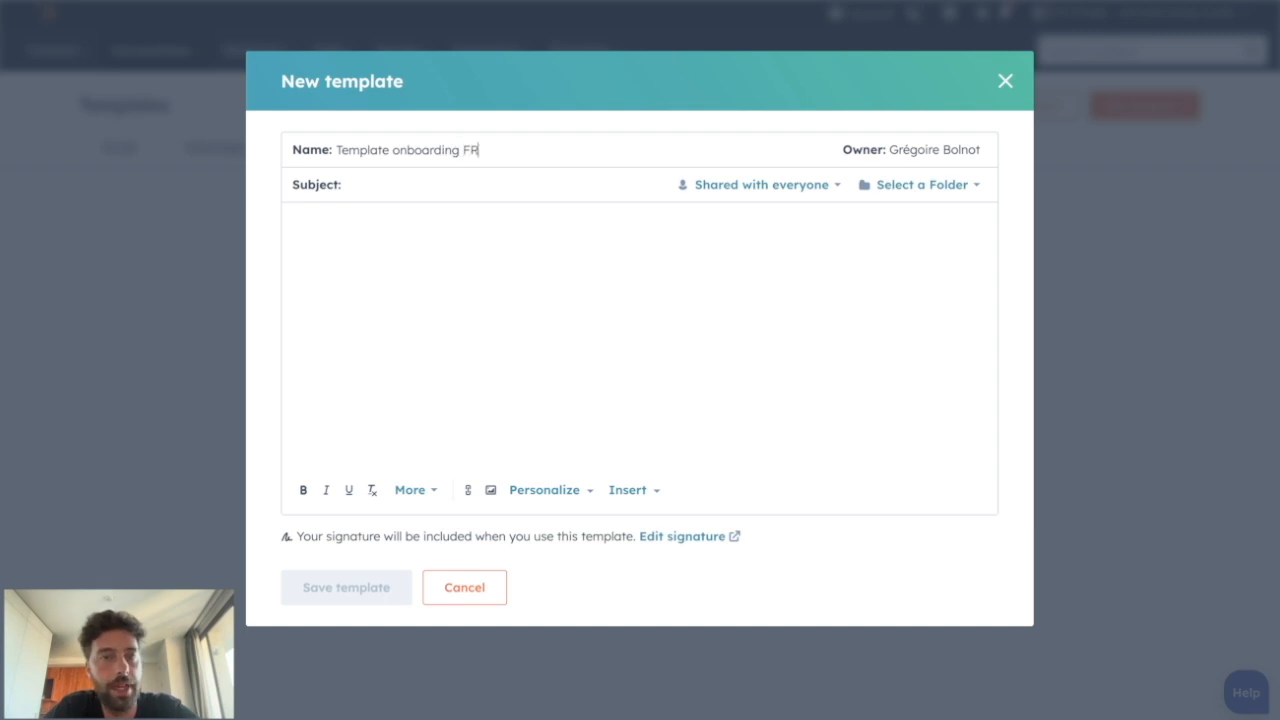
left_click(371, 222)
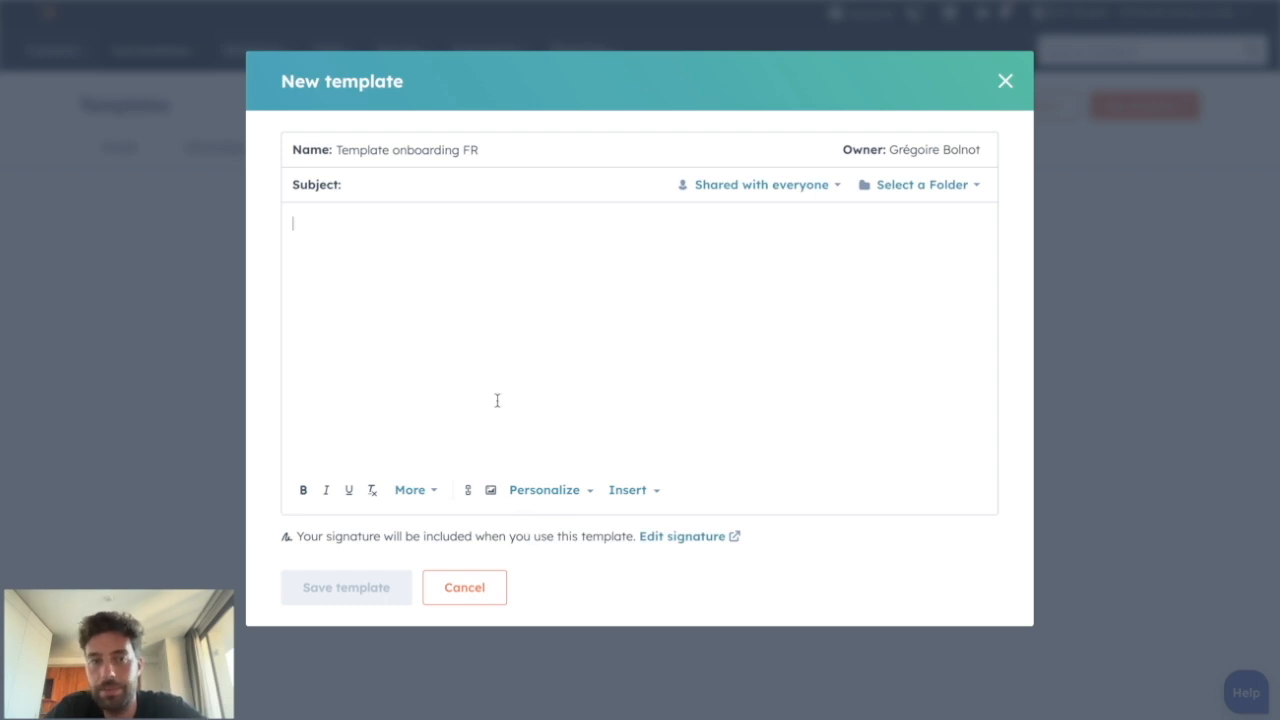
type("Bonjour")
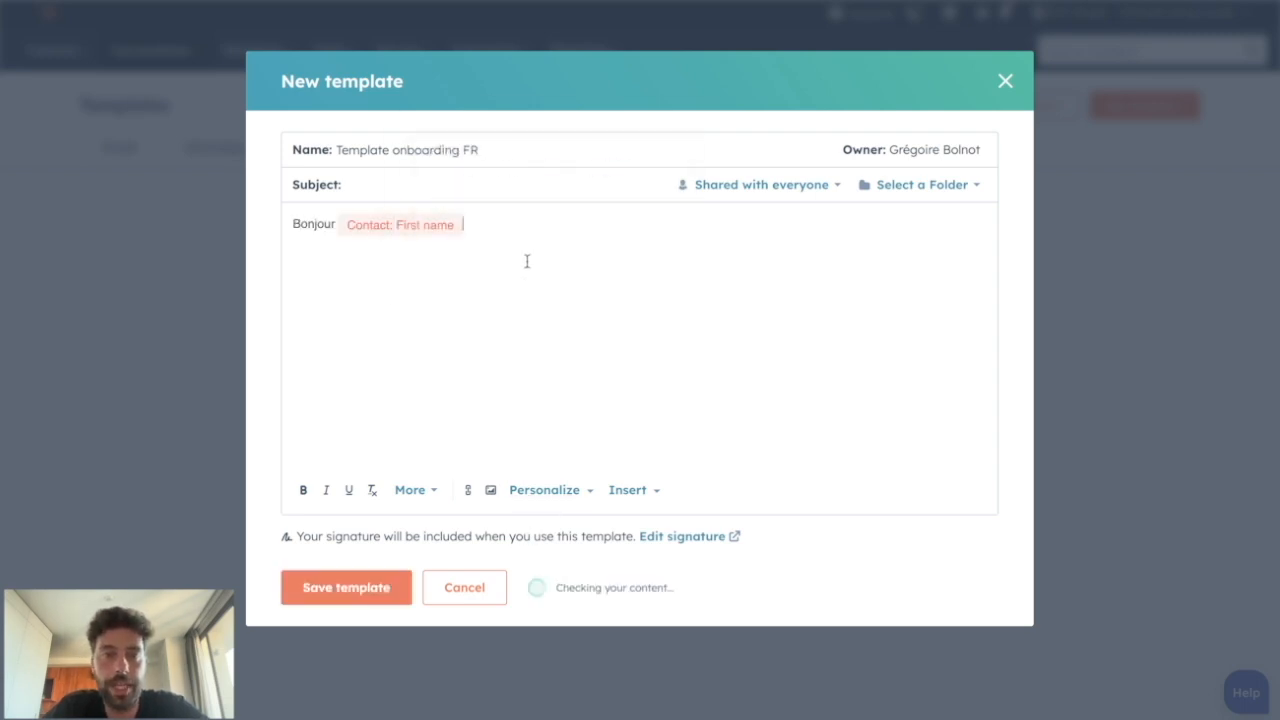
type(",")
key("Return")
key("Return")
type("jfhri")
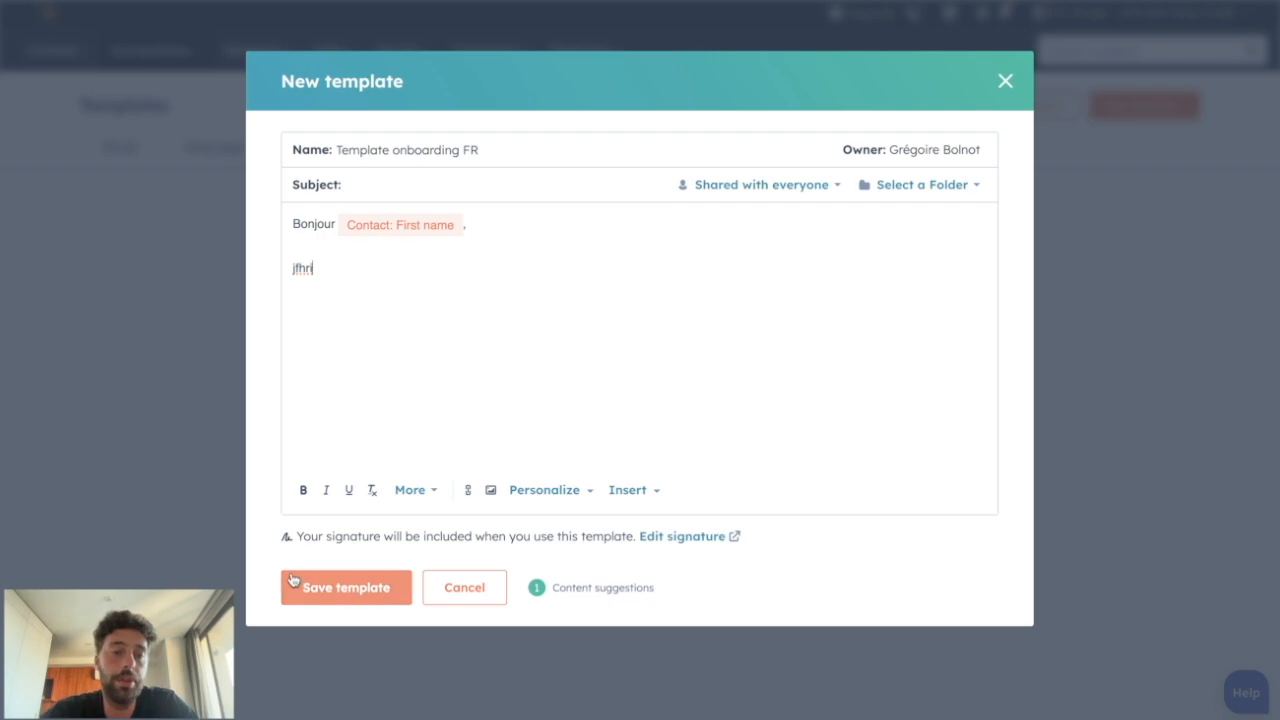
left_click(467, 587)
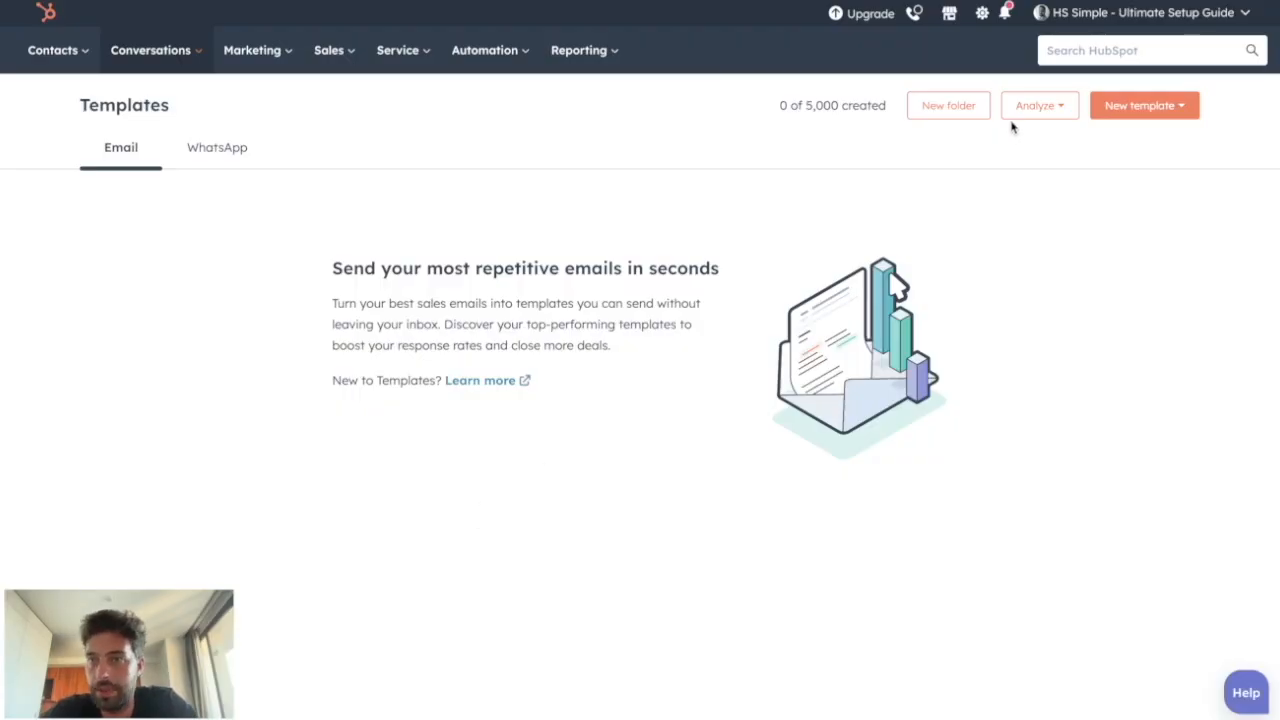
Add the "Inbound Lead from Content" first touch email from the template library to the templates
left_click(1140, 105)
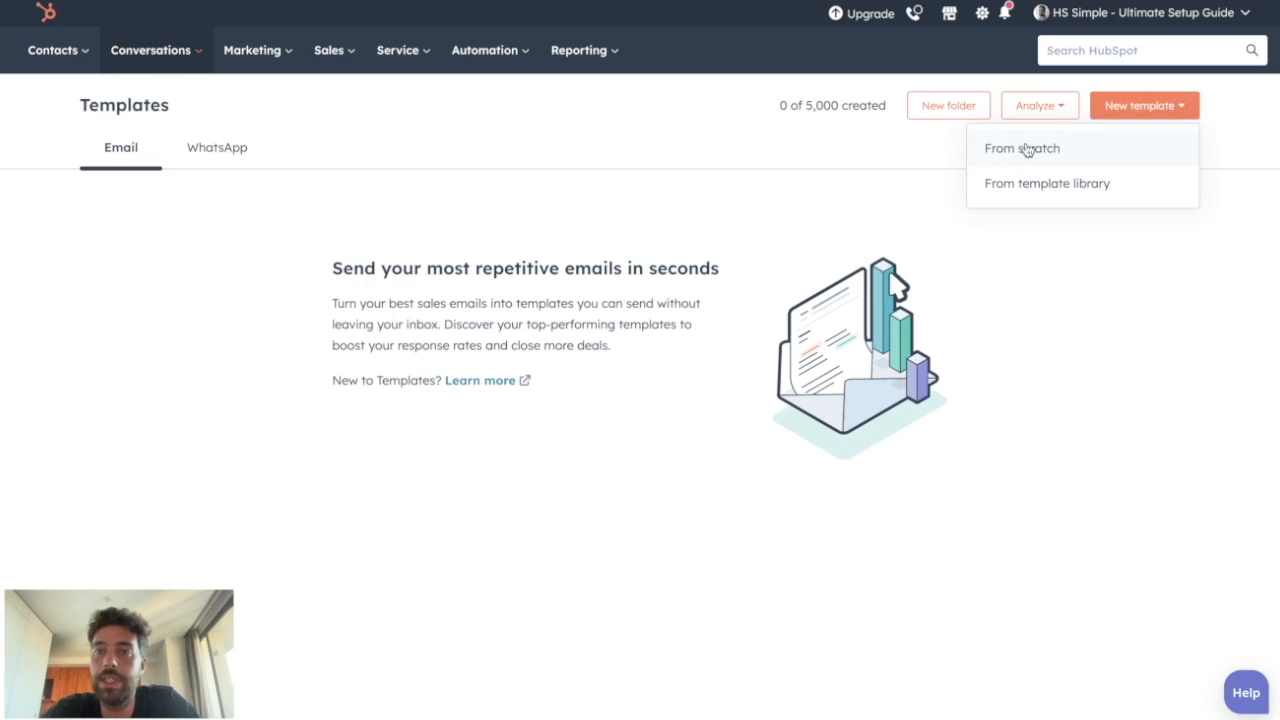
left_click(988, 186)
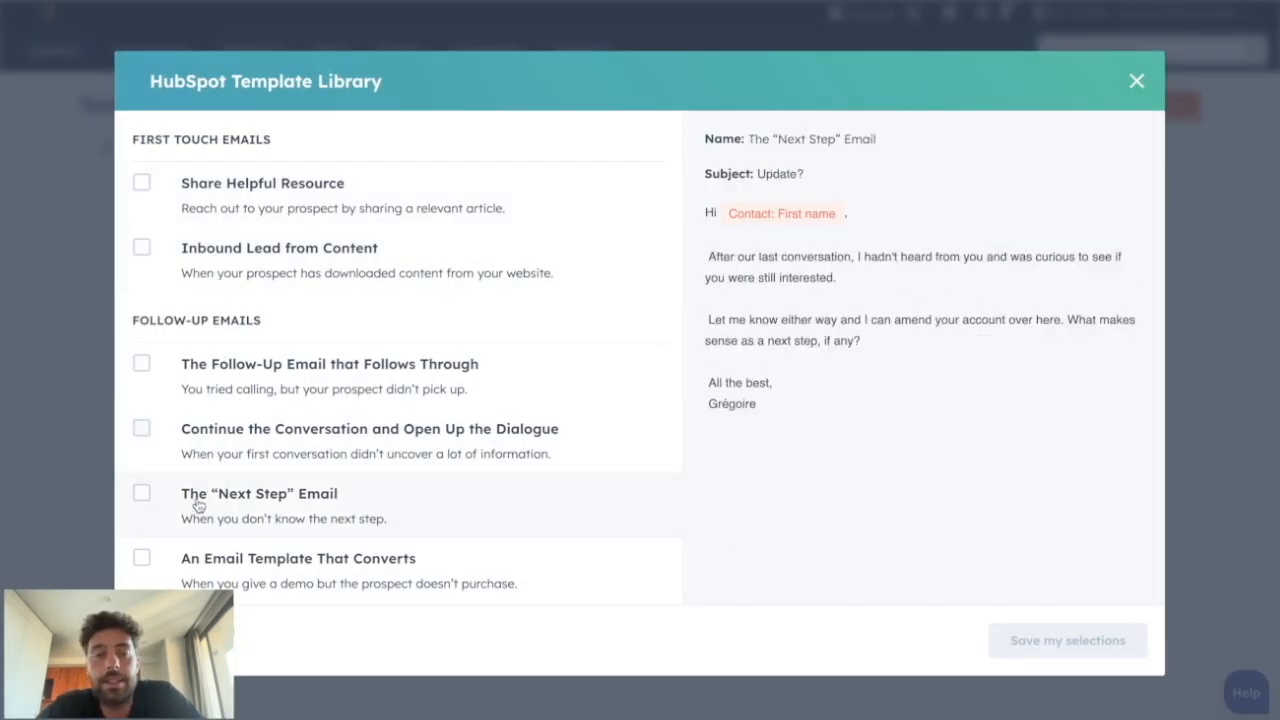
scroll(200, 569, "down", 1)
scroll(206, 546, "down", 1)
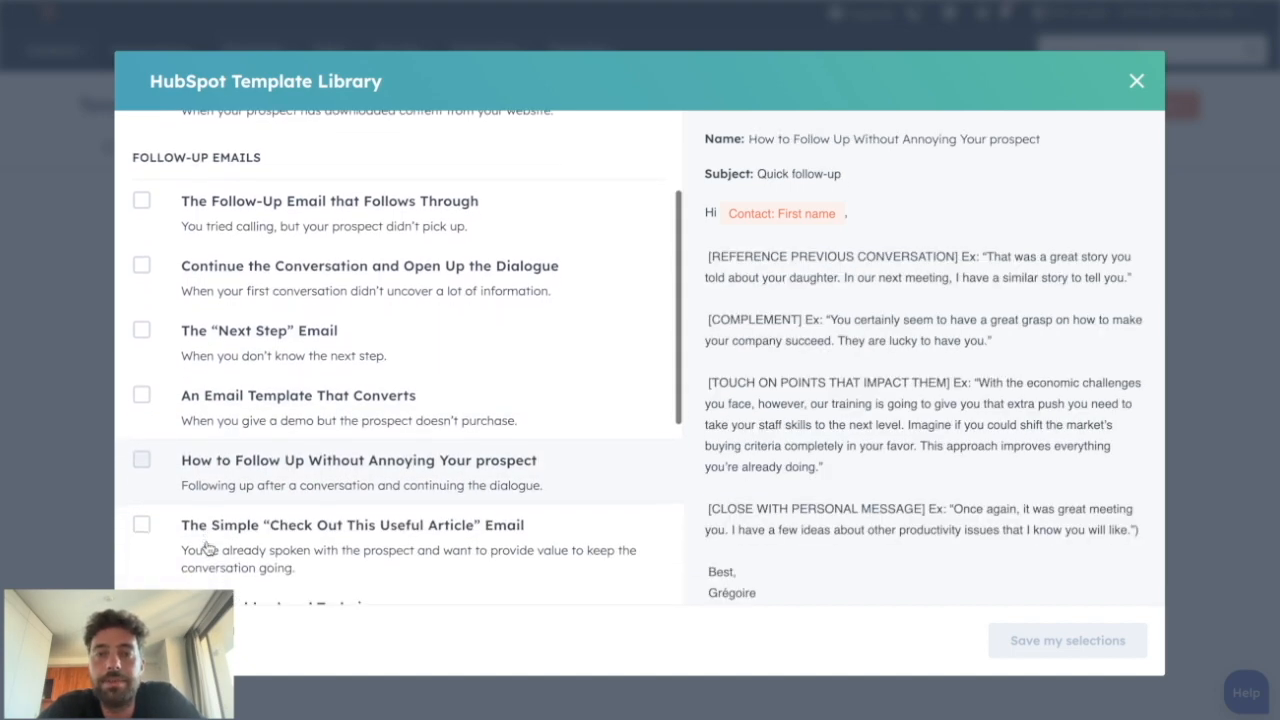
scroll(206, 546, "down", 1)
scroll(255, 476, "up", 3)
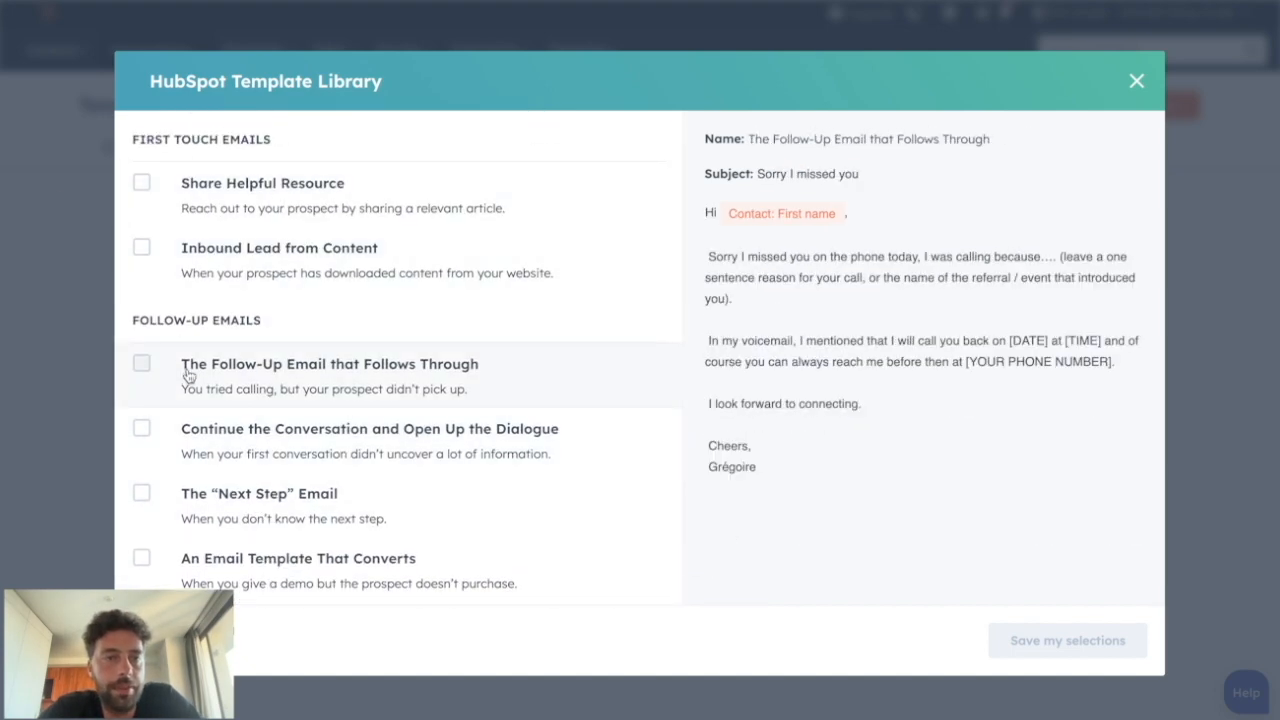
left_click(141, 248)
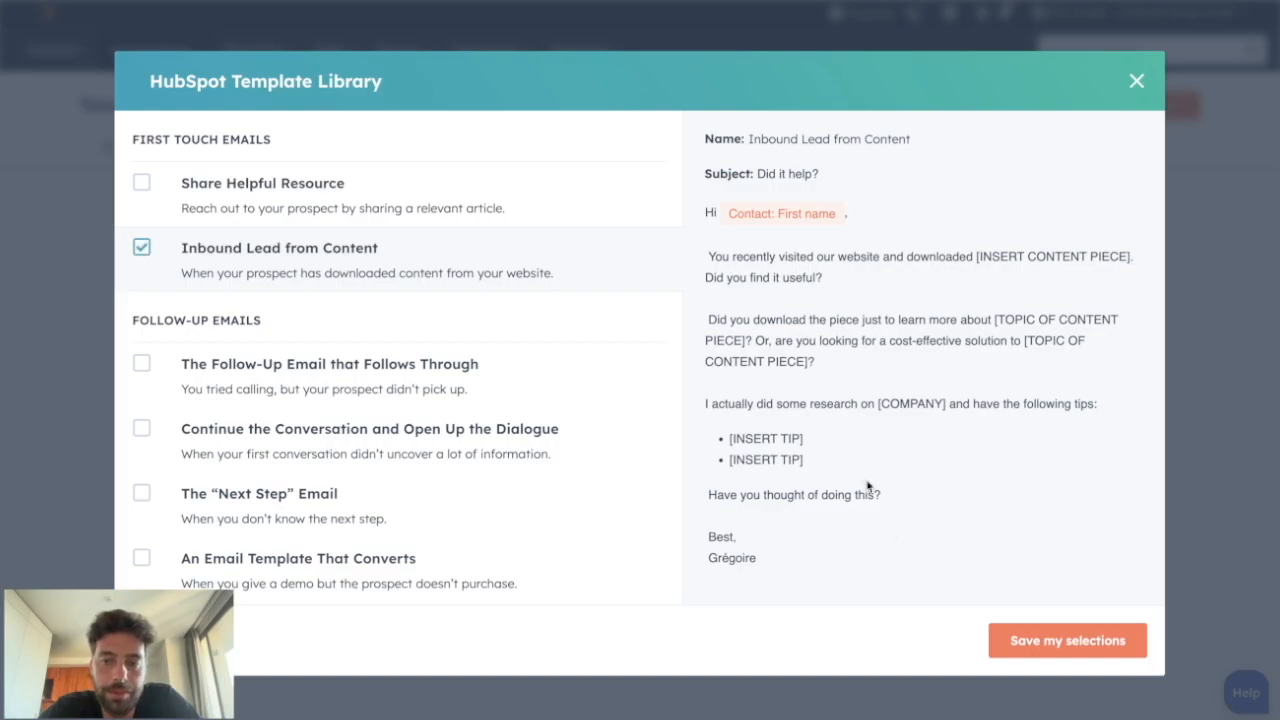
left_click(995, 640)
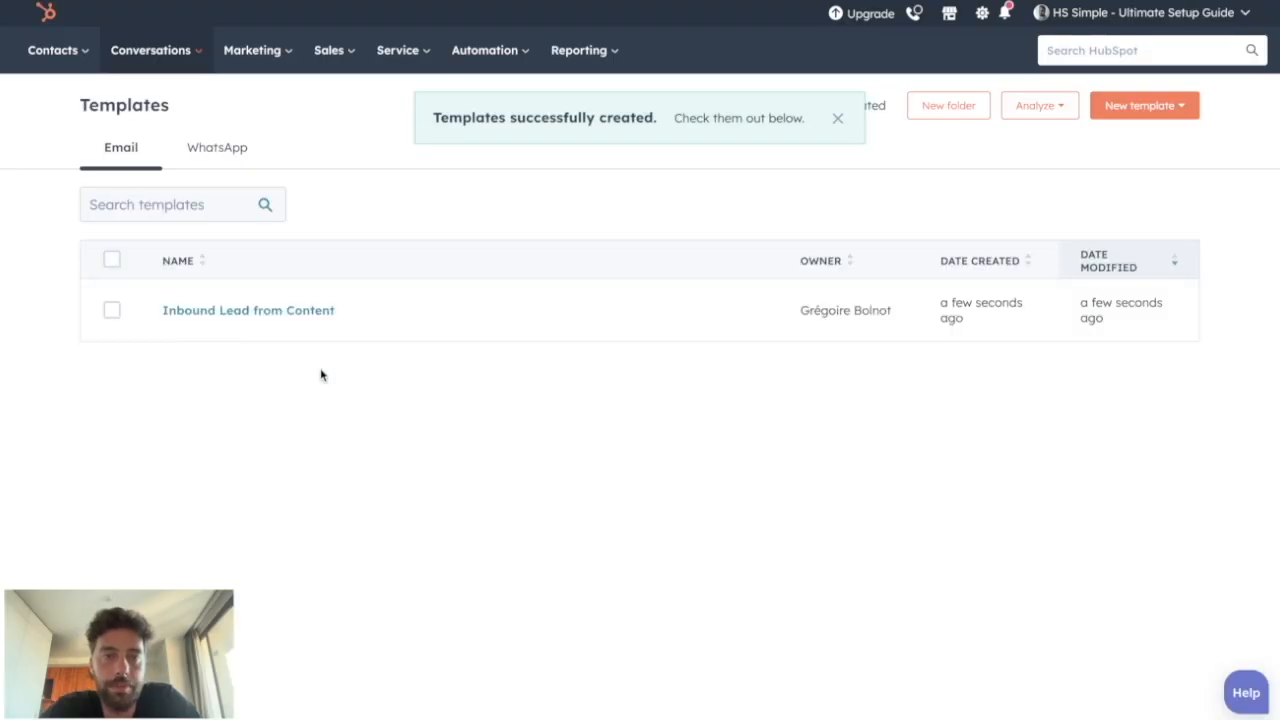
Try adding filler text to the second paragraph of the "Inbound Lead from Content" template and leave without saving
left_click(291, 311)
scroll(467, 458, "down", 2)
scroll(466, 460, "up", 2)
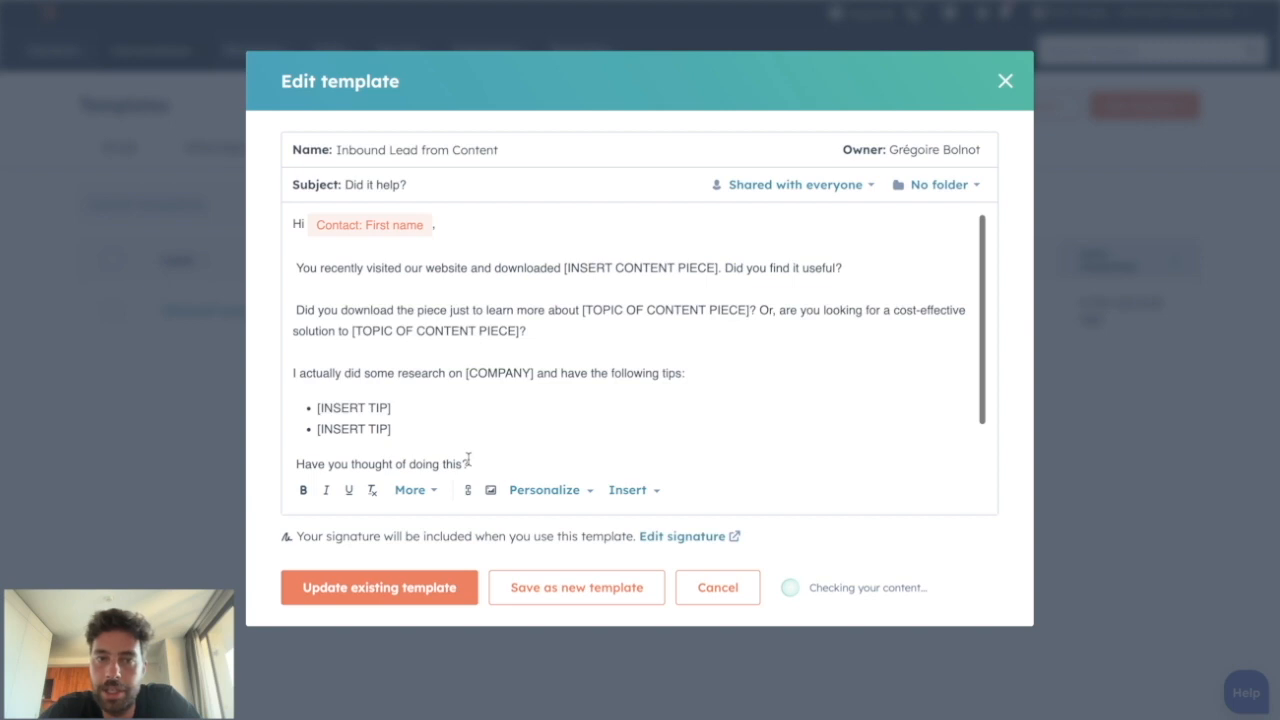
left_click(392, 310)
type("ikhjihi")
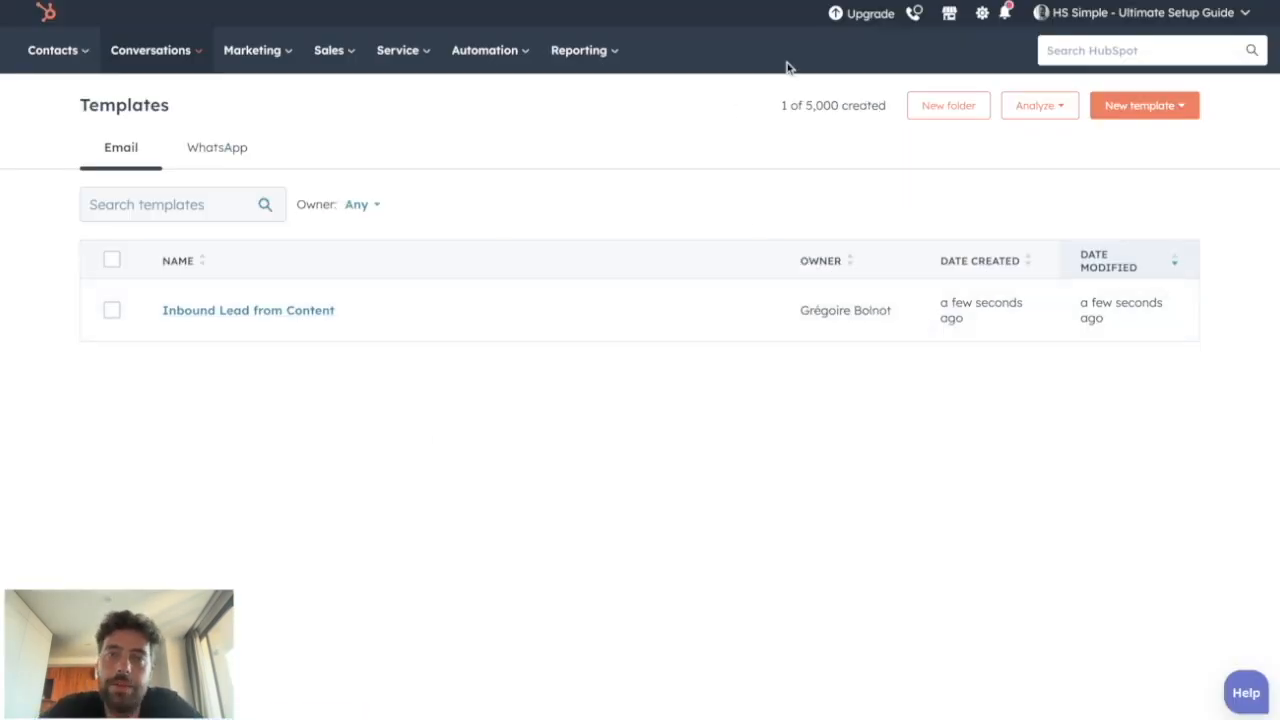
left_click_drag(777, 100, 865, 122)
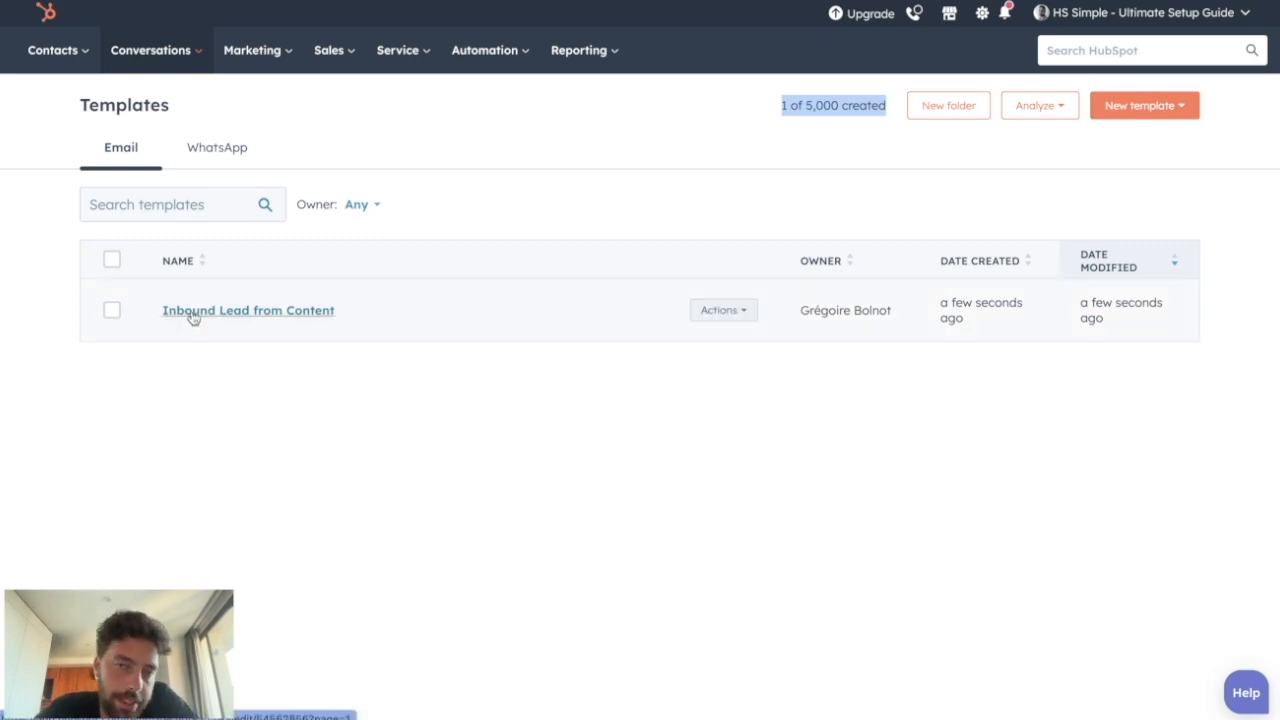
Create two template folders named B2B and B2C
left_click(967, 105)
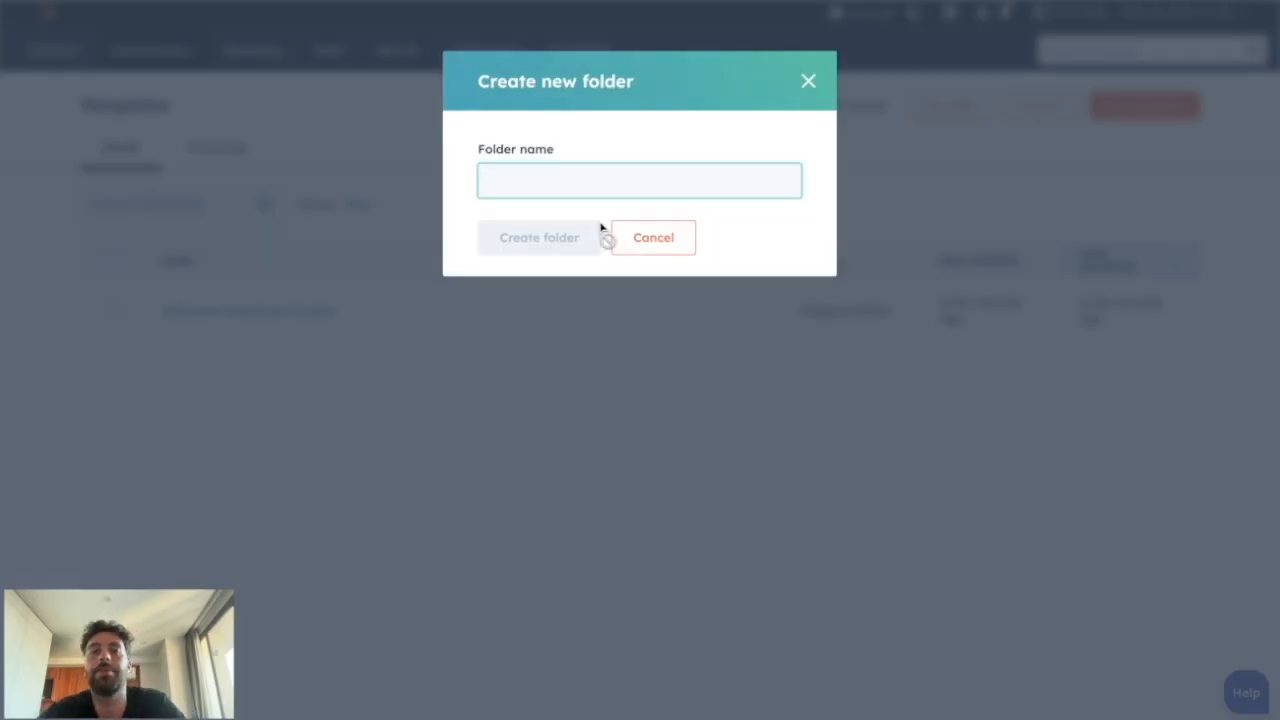
type("B2B")
left_click(503, 240)
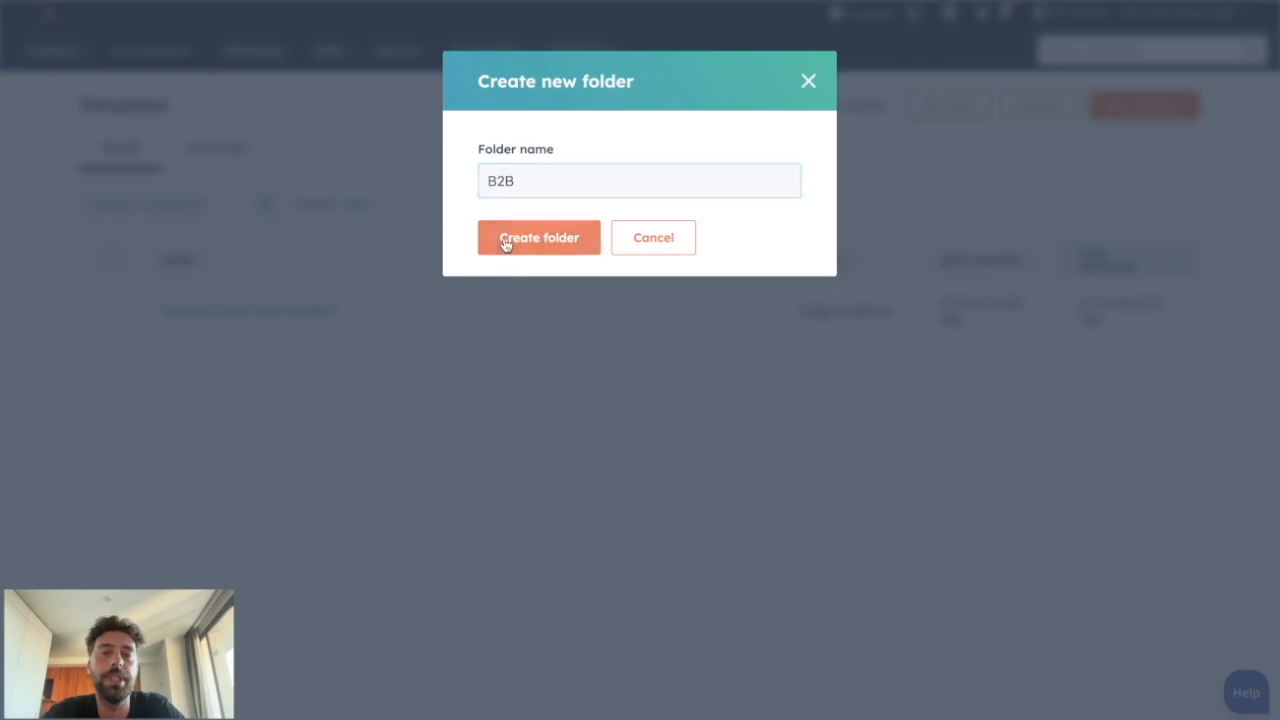
type("B2C")
left_click(498, 248)
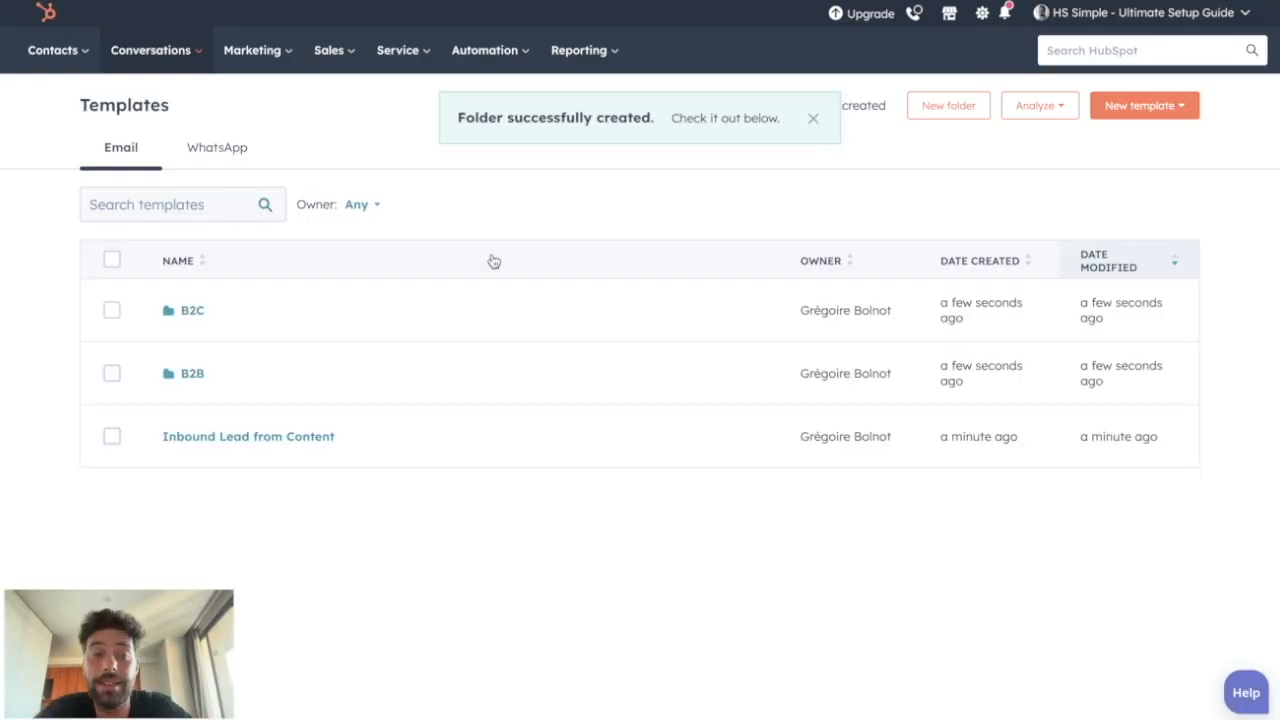
Move the "Inbound Lead from Content" template into the B2B folder
left_click(111, 436)
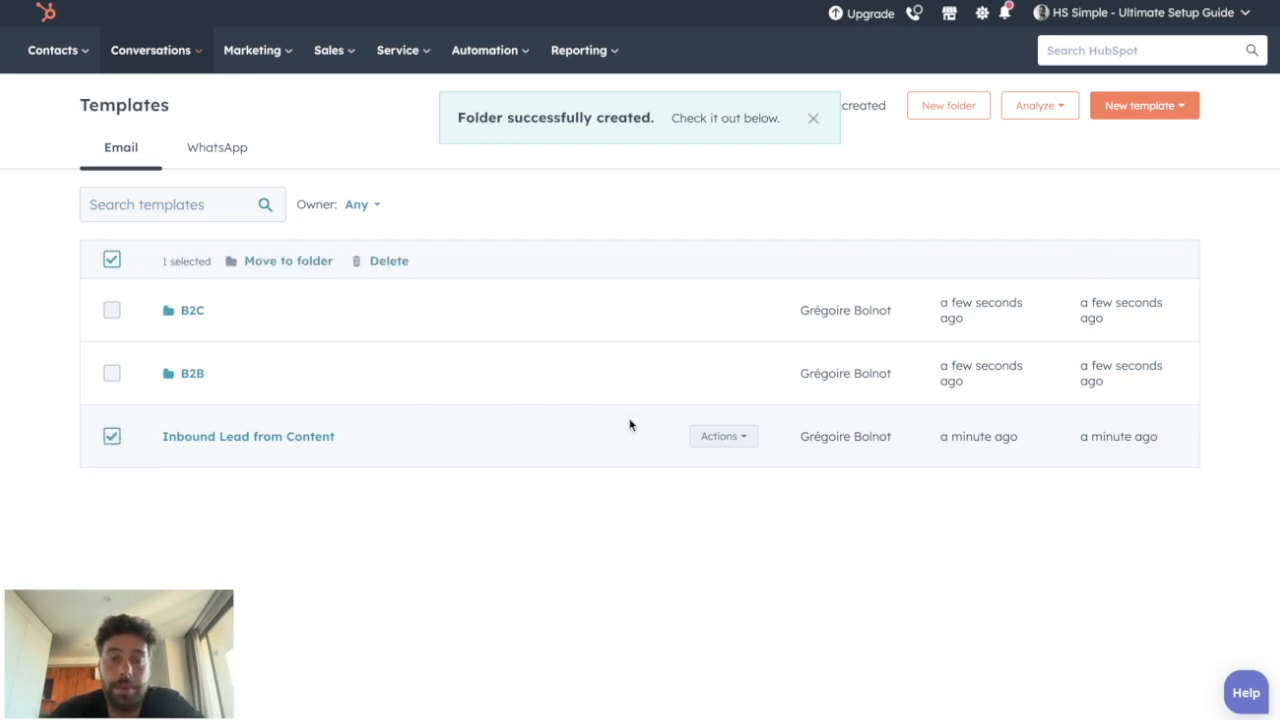
left_click(720, 437)
left_click(722, 513)
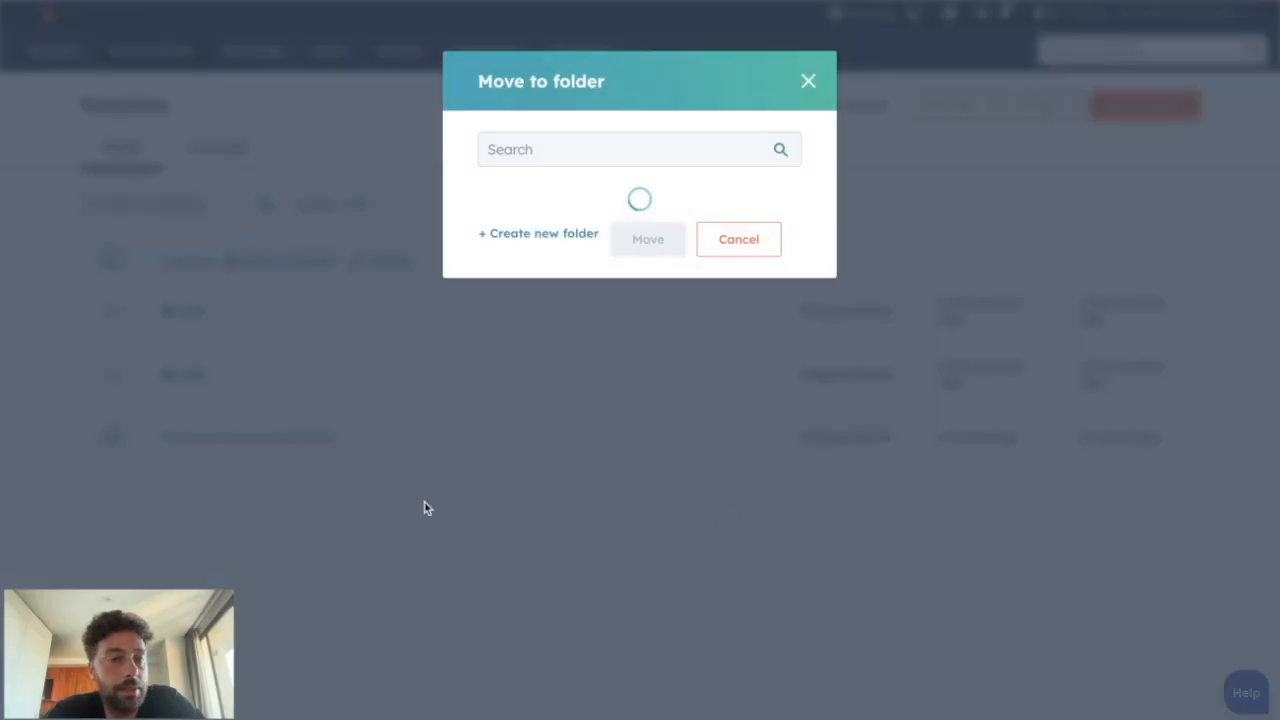
left_click(527, 237)
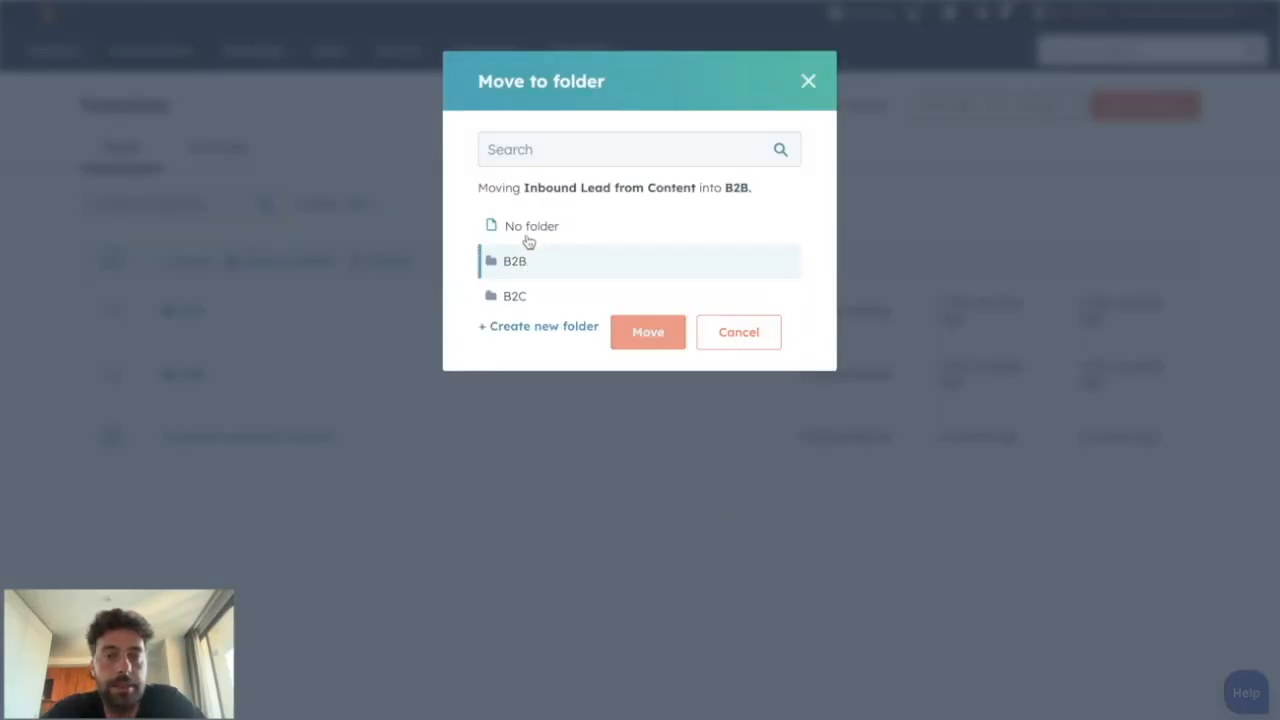
left_click(646, 336)
Rename the template in the B2B folder to "B2B - UK - Confirmation Email" and save it
left_click(186, 372)
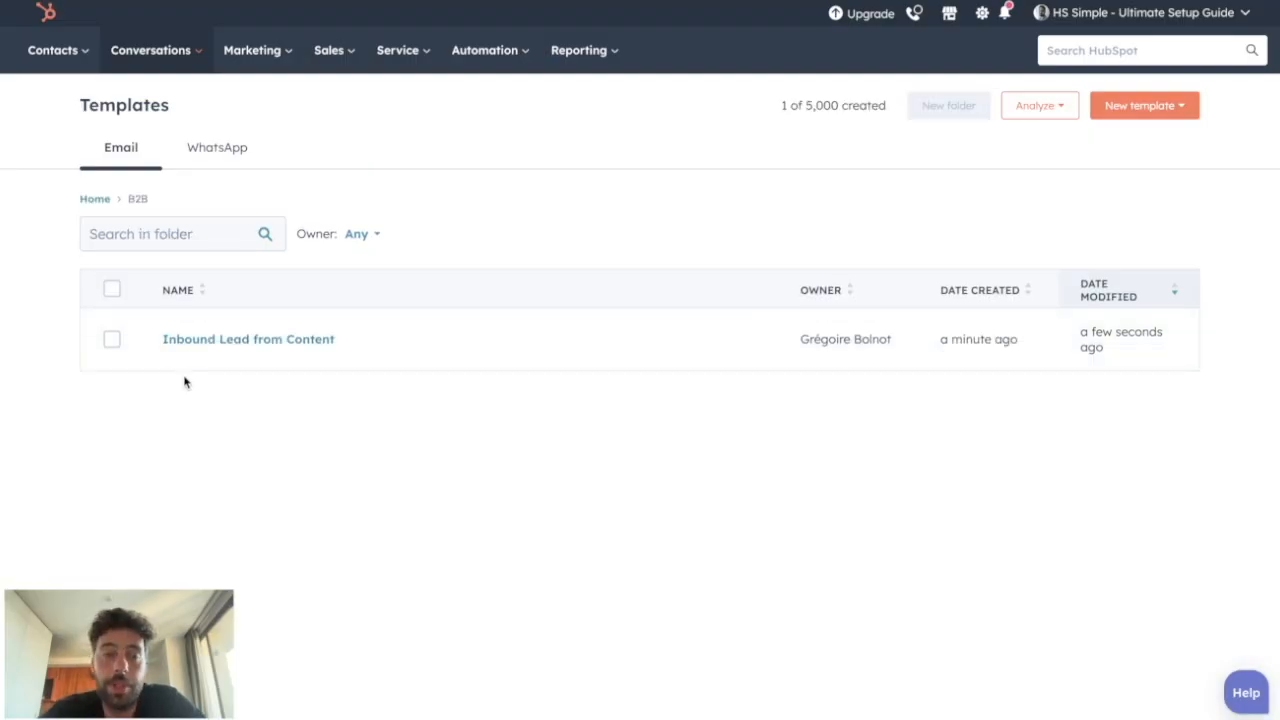
left_click(244, 345)
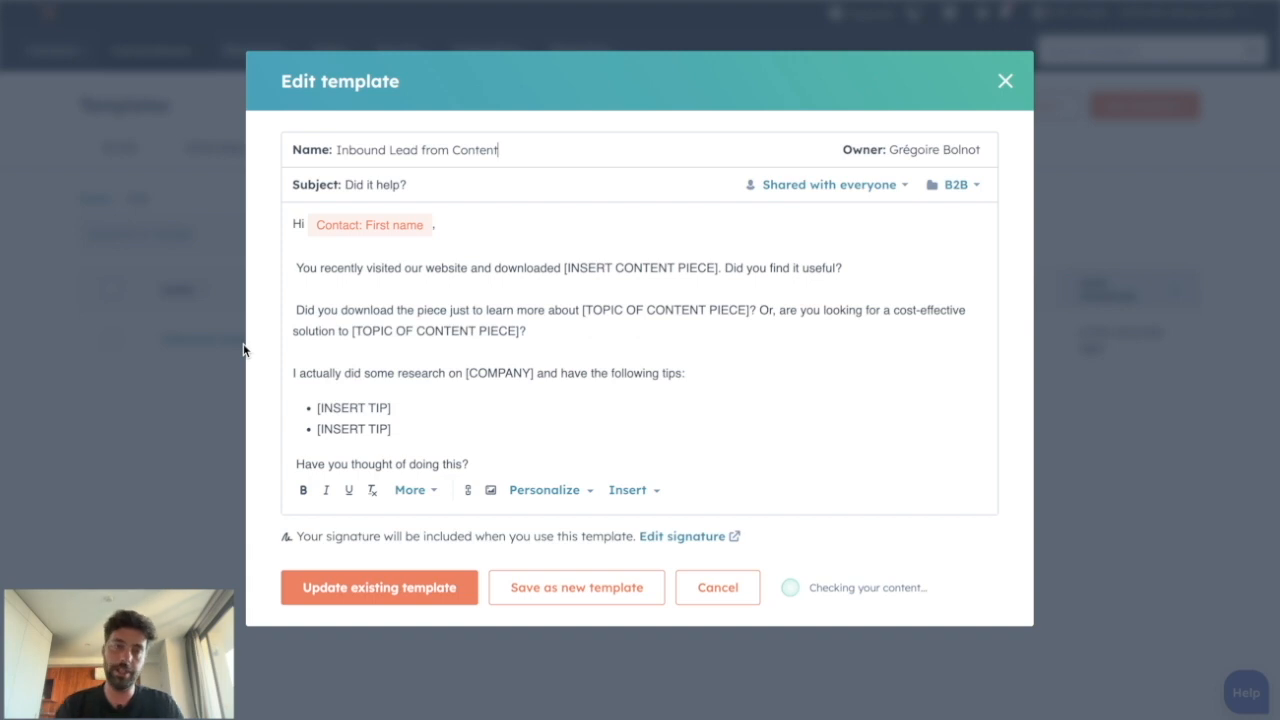
double_click(392, 148)
triple_click(389, 146)
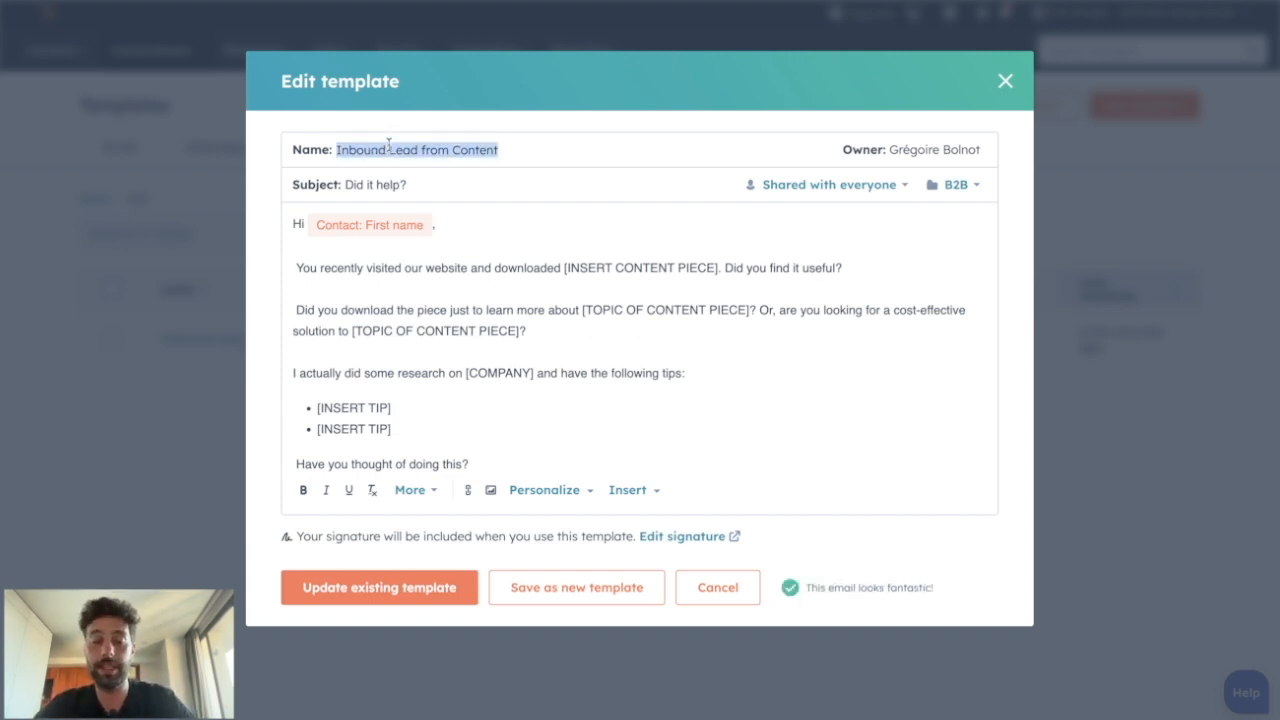
type("B2B - UK")
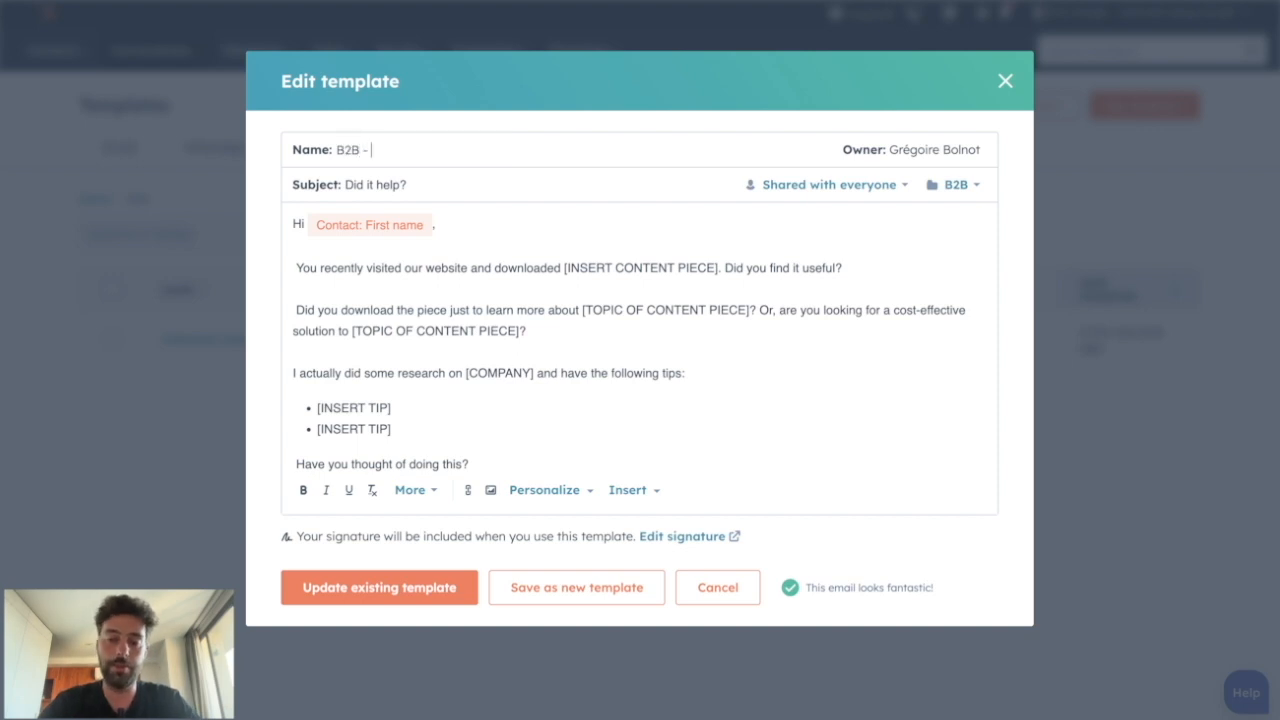
type(" - Confirmation Email")
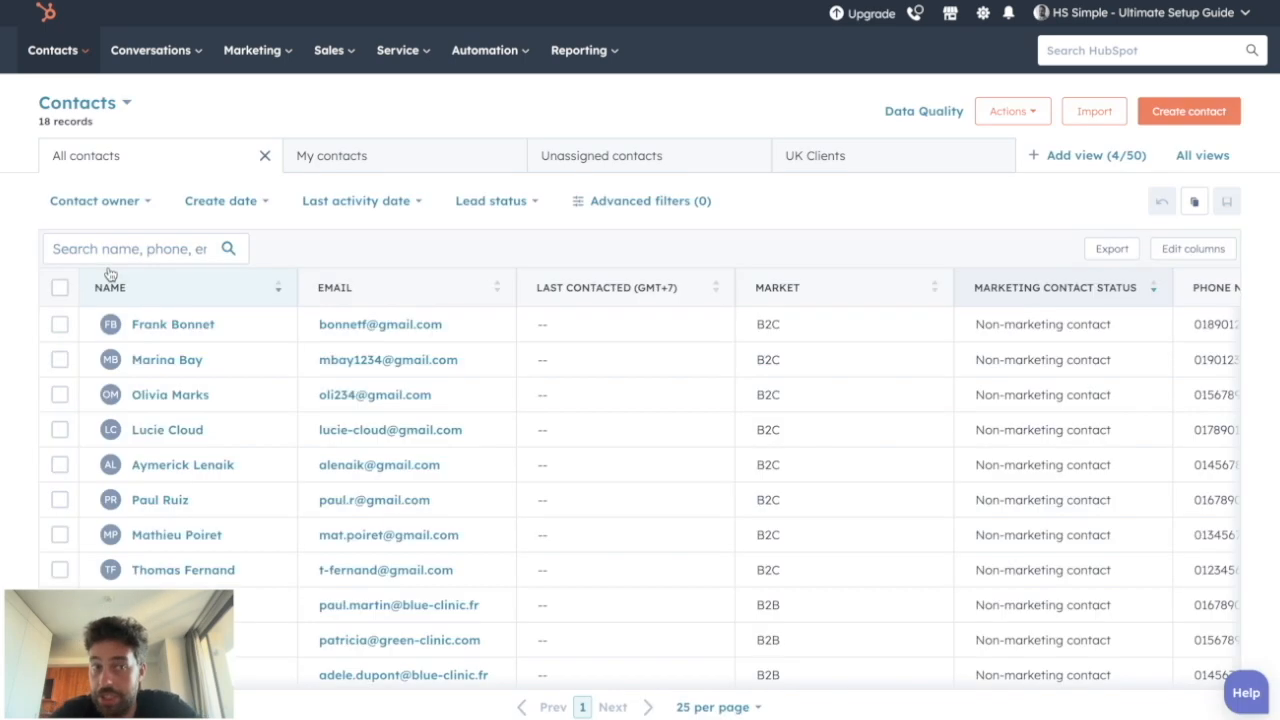
Start an email to the first contact in the list using the "B2B - UK - Confirmation Email" template
left_click(162, 326)
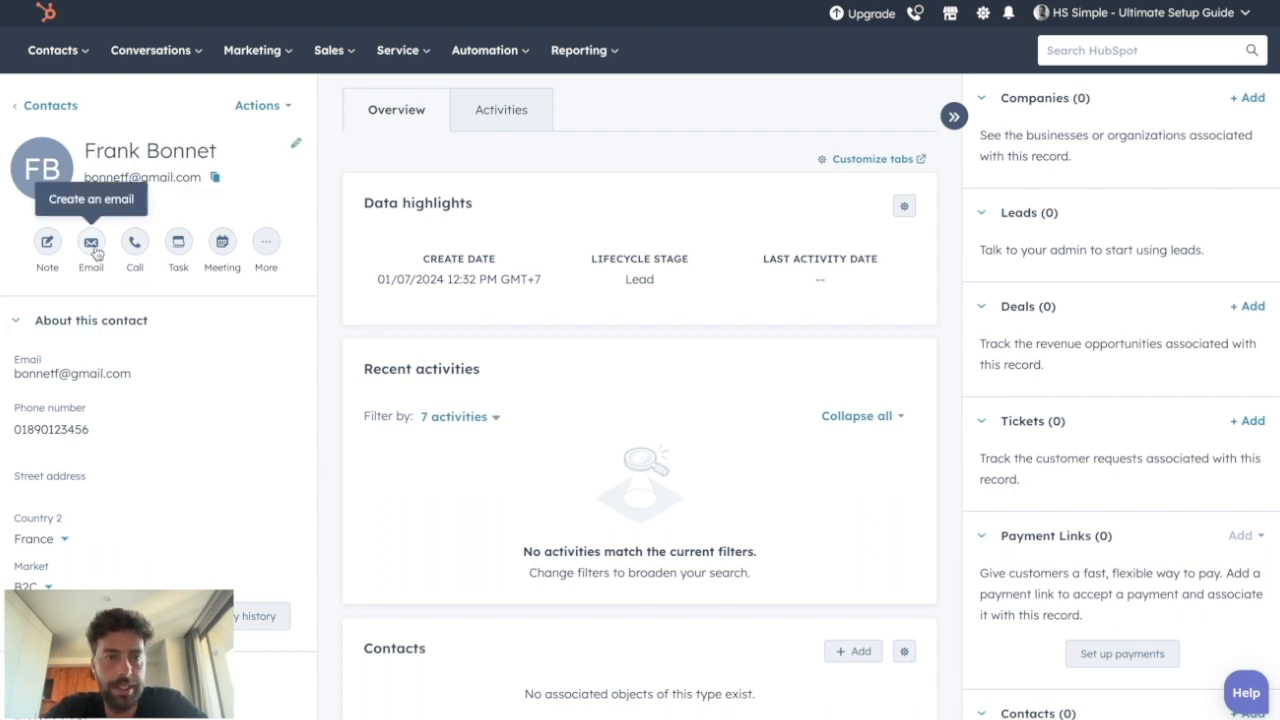
left_click(91, 243)
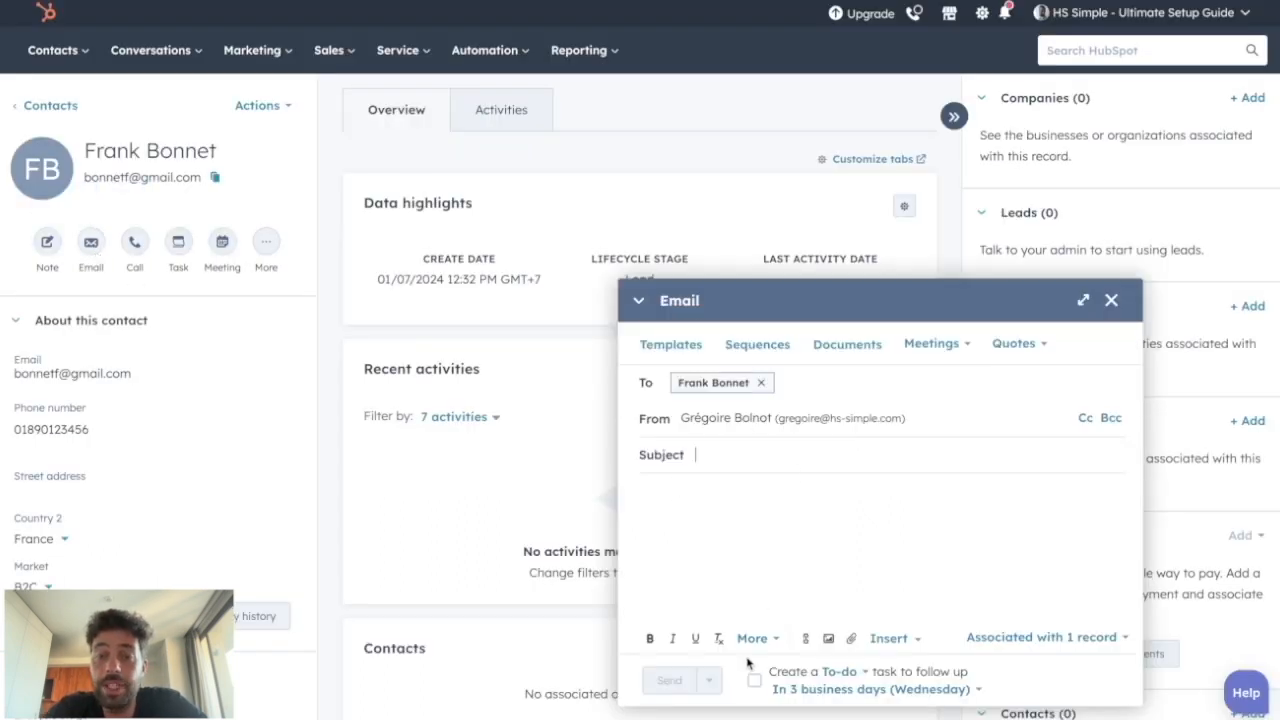
left_click(688, 345)
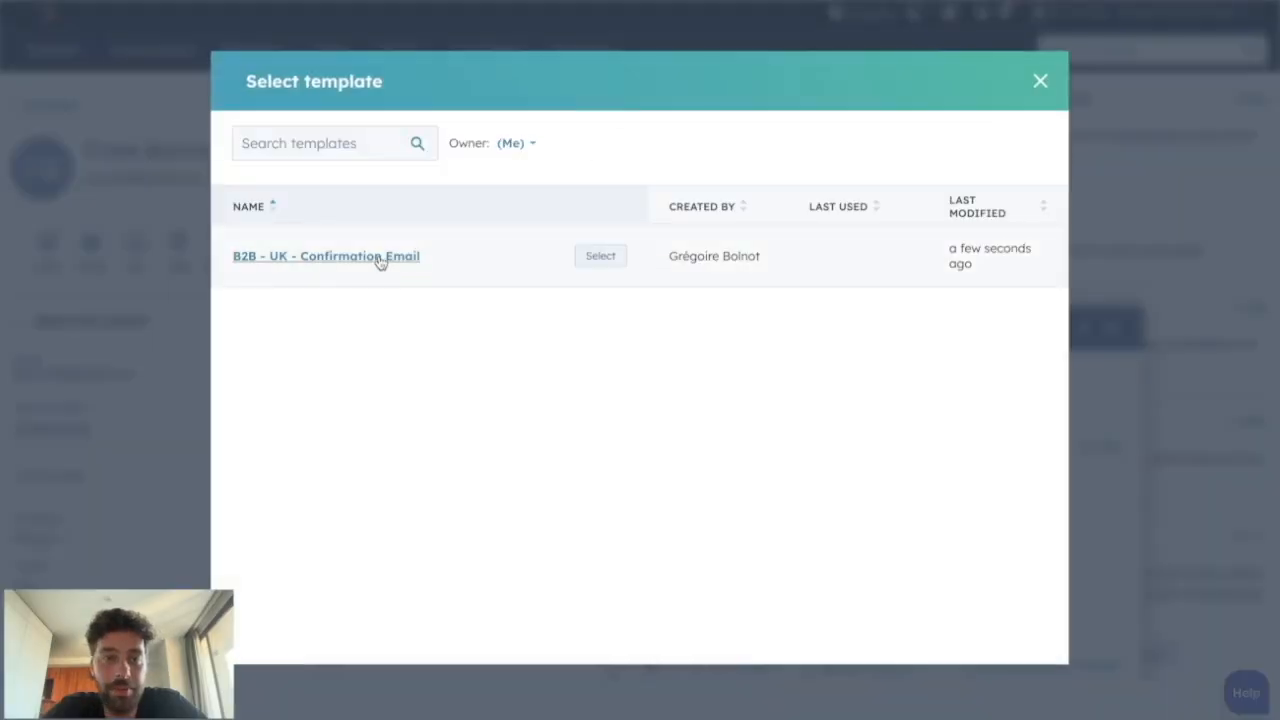
left_click(380, 260)
Review the email body, checking the filled-in first name and the [INSERT TIP] placeholders down to the sign-off
scroll(800, 432, "down", 3)
scroll(780, 430, "up", 3)
double_click(660, 340)
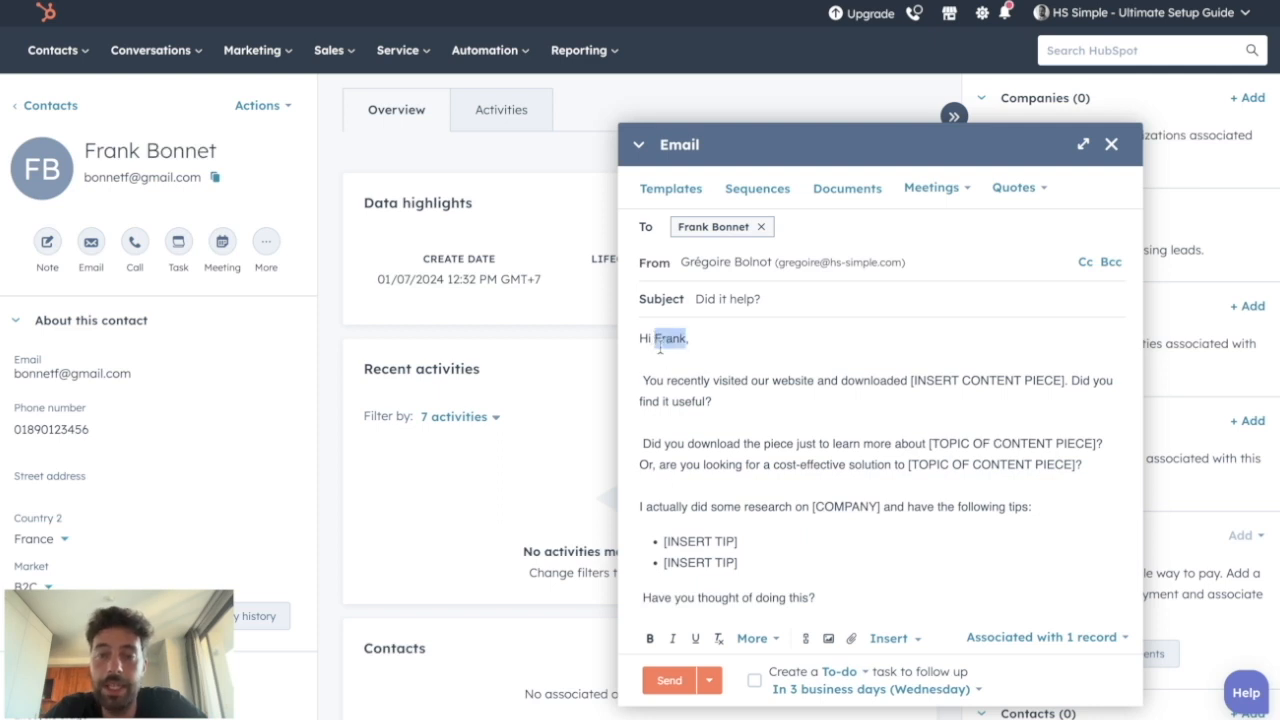
left_click(657, 340)
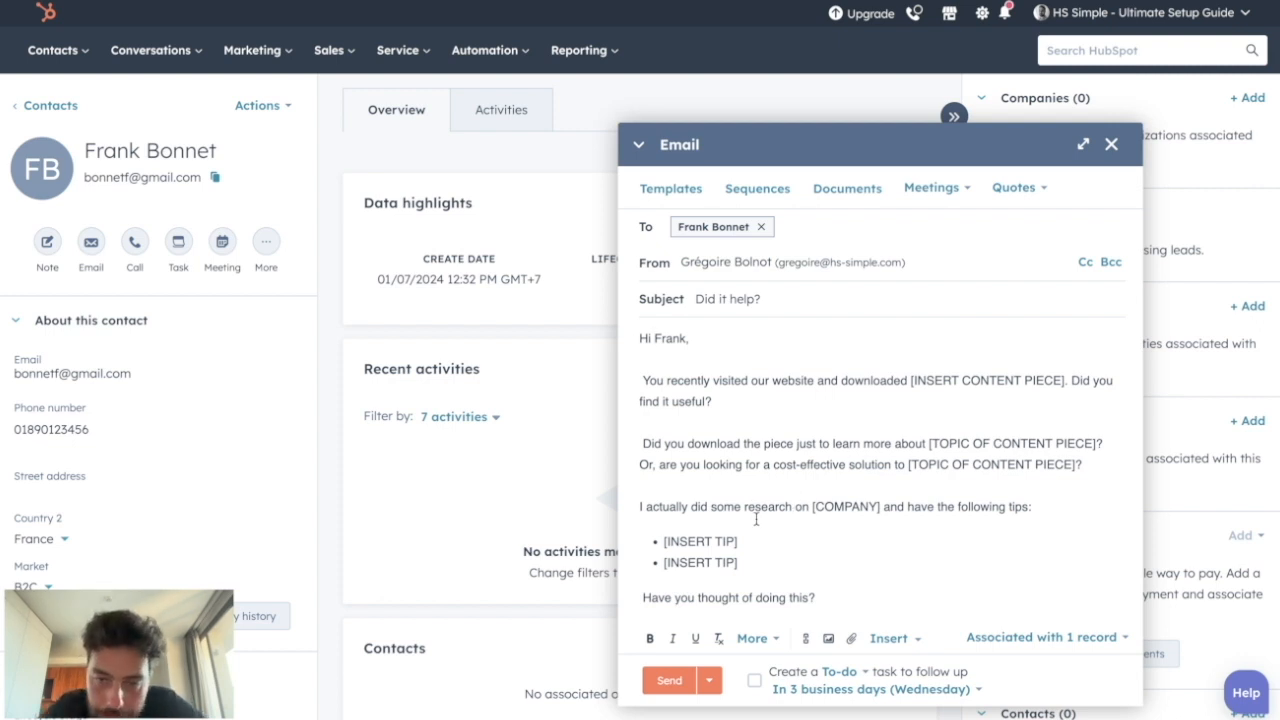
left_click_drag(755, 568, 657, 541)
scroll(826, 535, "down", 3)
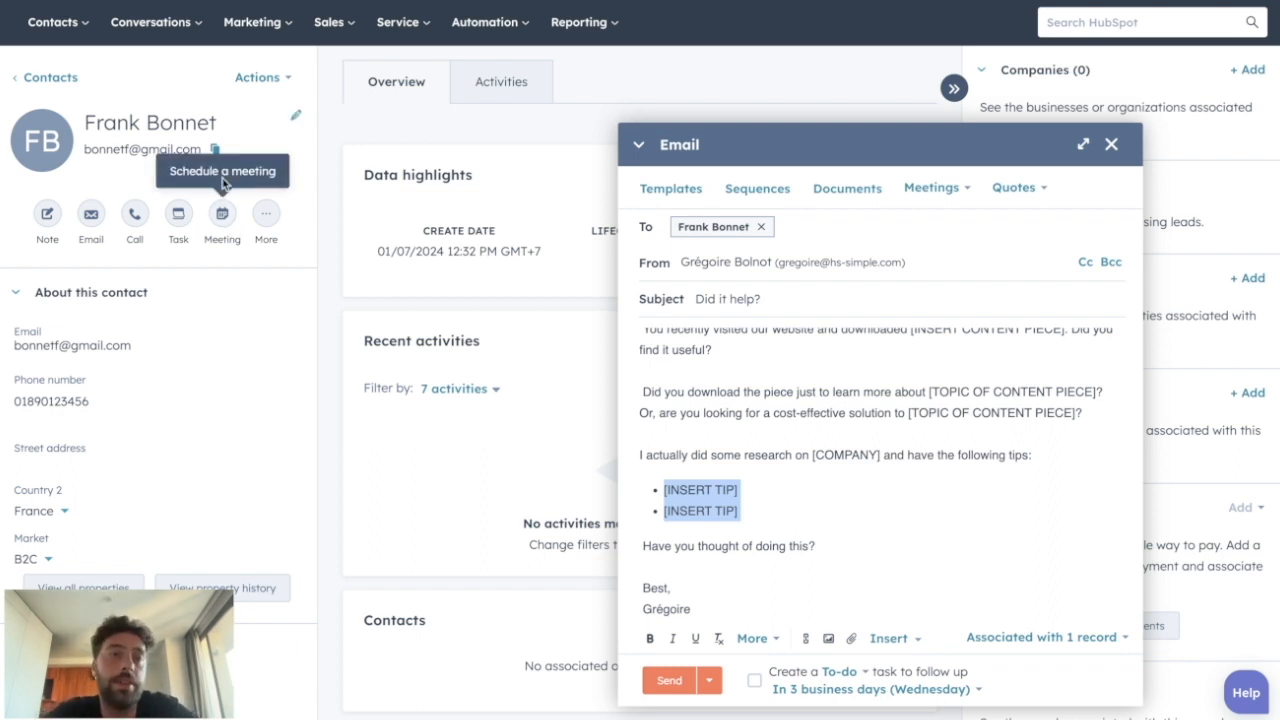
Start a new snippet in the Conversations tools and give it the internal name "Test"
left_click(176, 22)
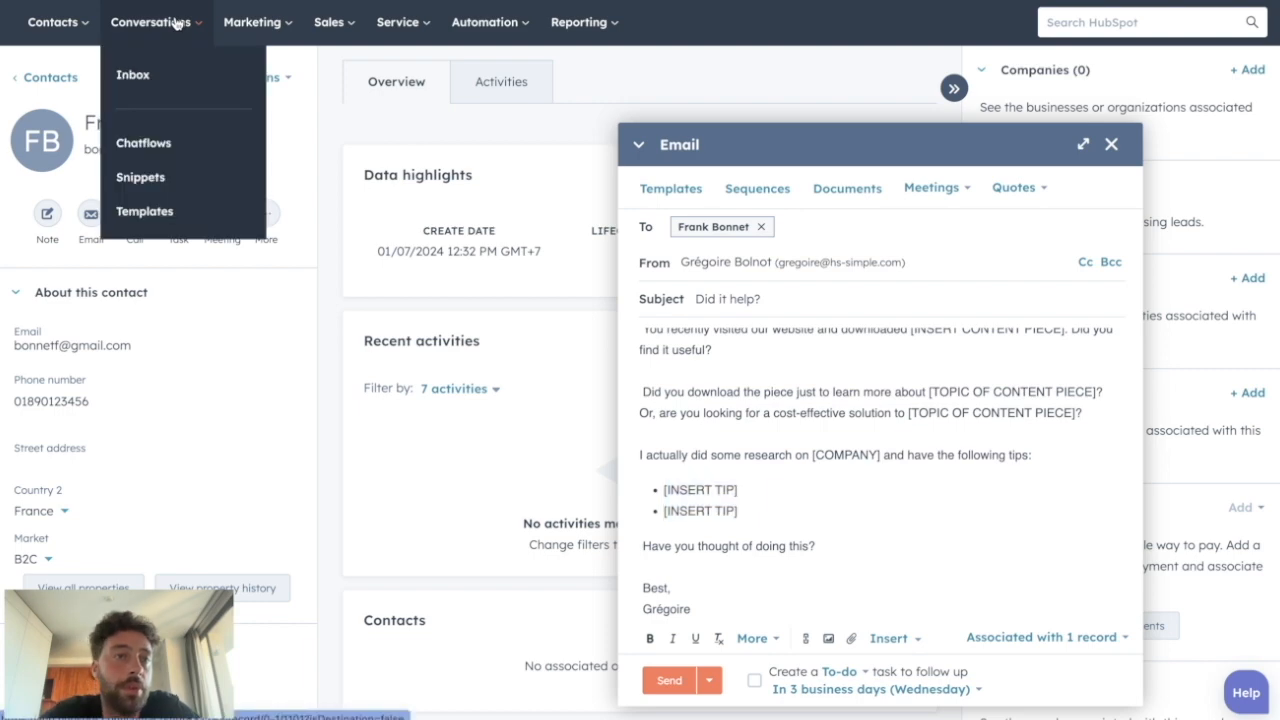
left_click(138, 176)
left_click(1138, 106)
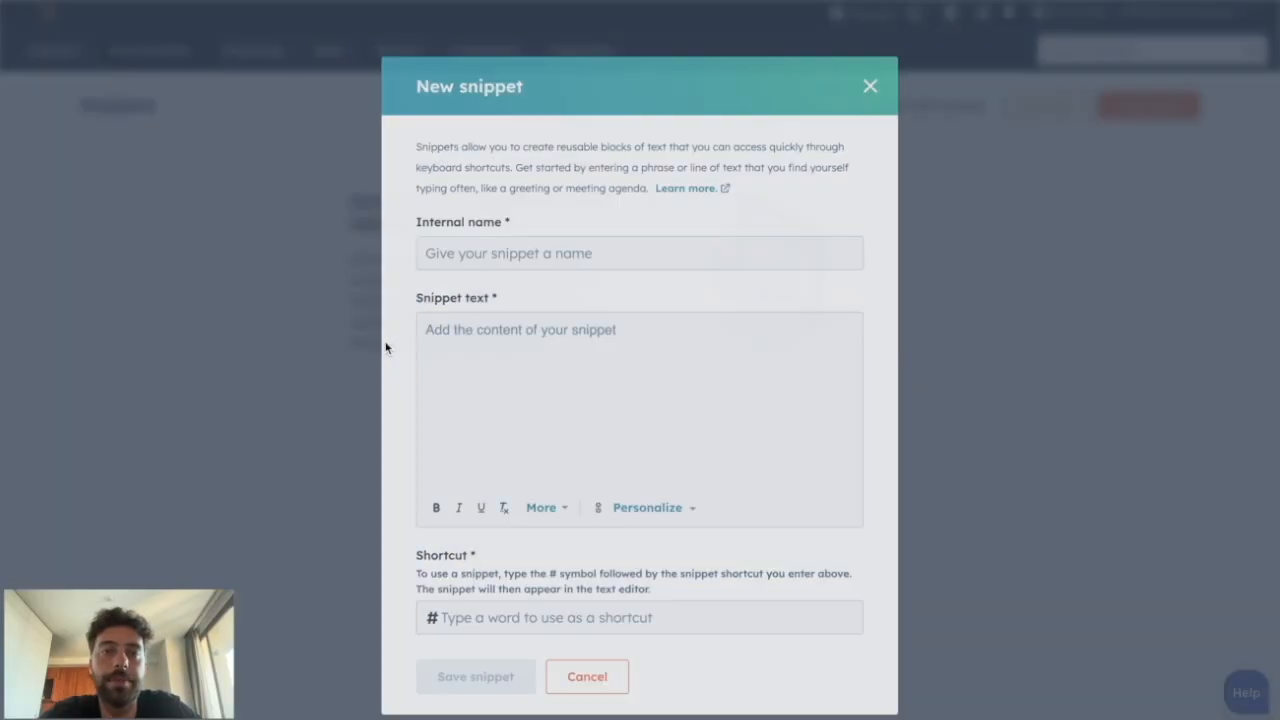
left_click(483, 251)
type("Test")
Set the snippet text to "This a test to demonstrate Snippets" with the shortcut "test", and save the snippet
left_click(416, 387)
type("This a test to")
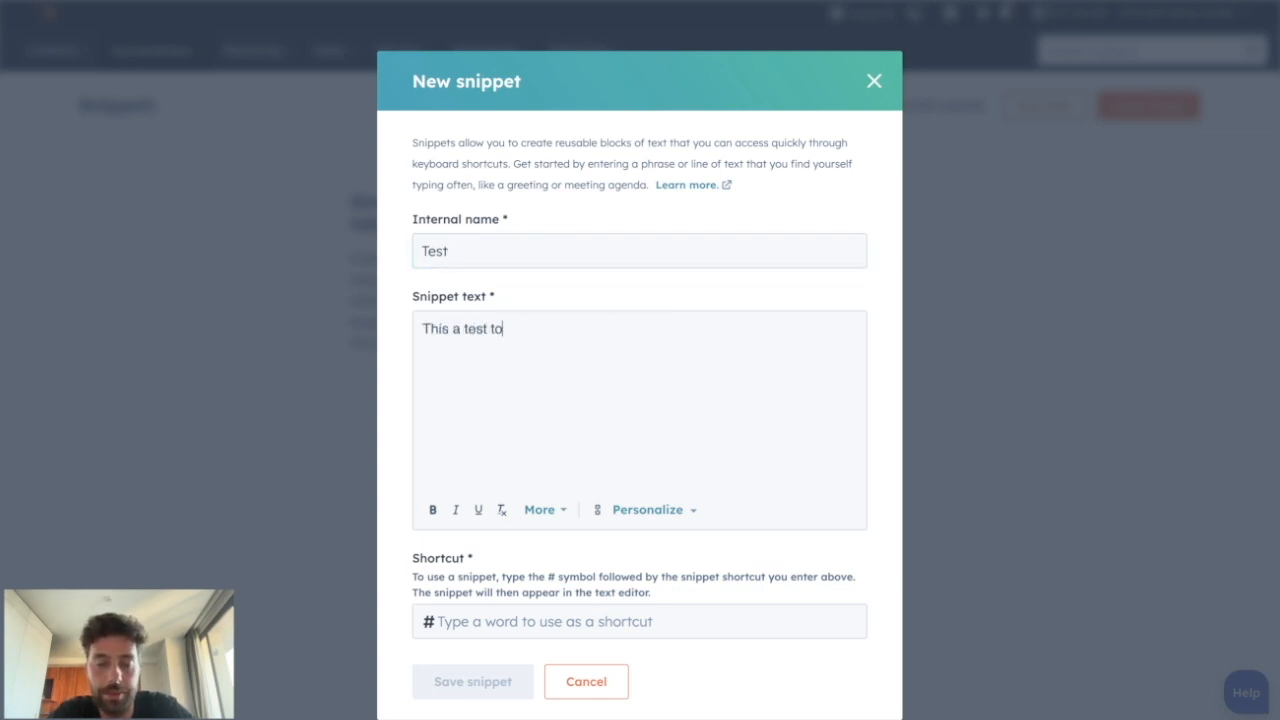
type(" demonstrate Snippets")
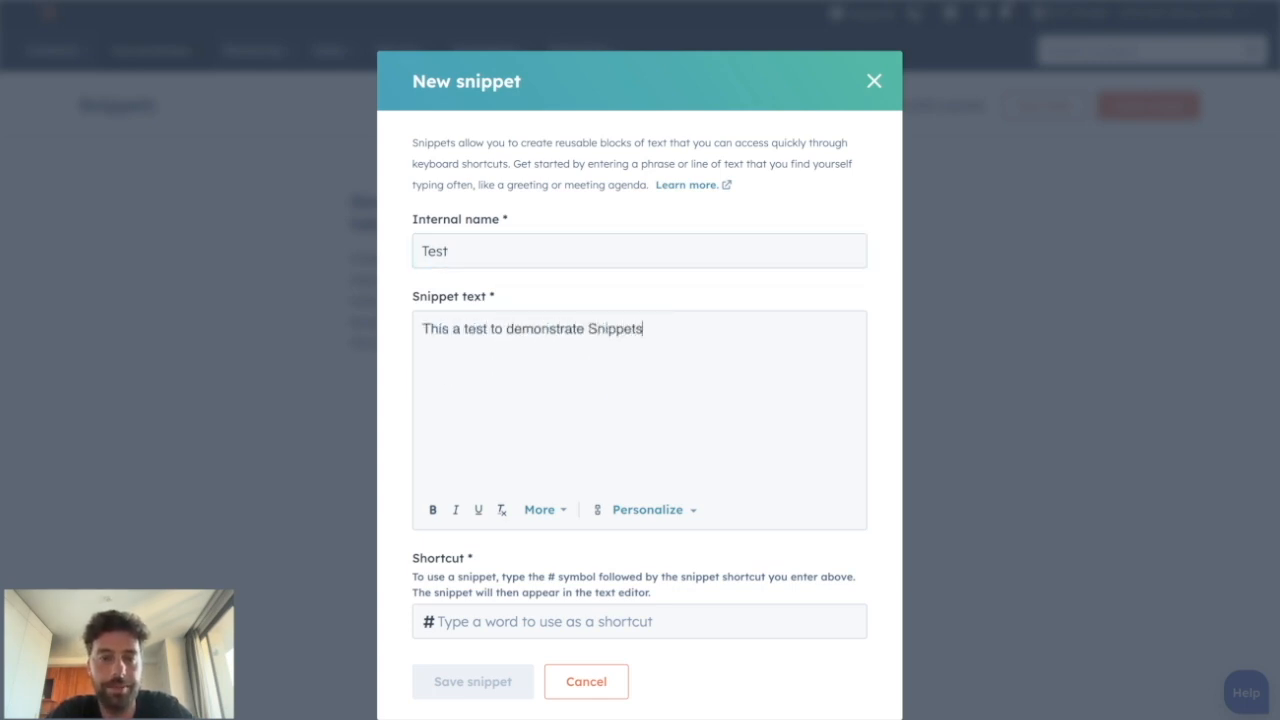
left_click(478, 627)
type("test")
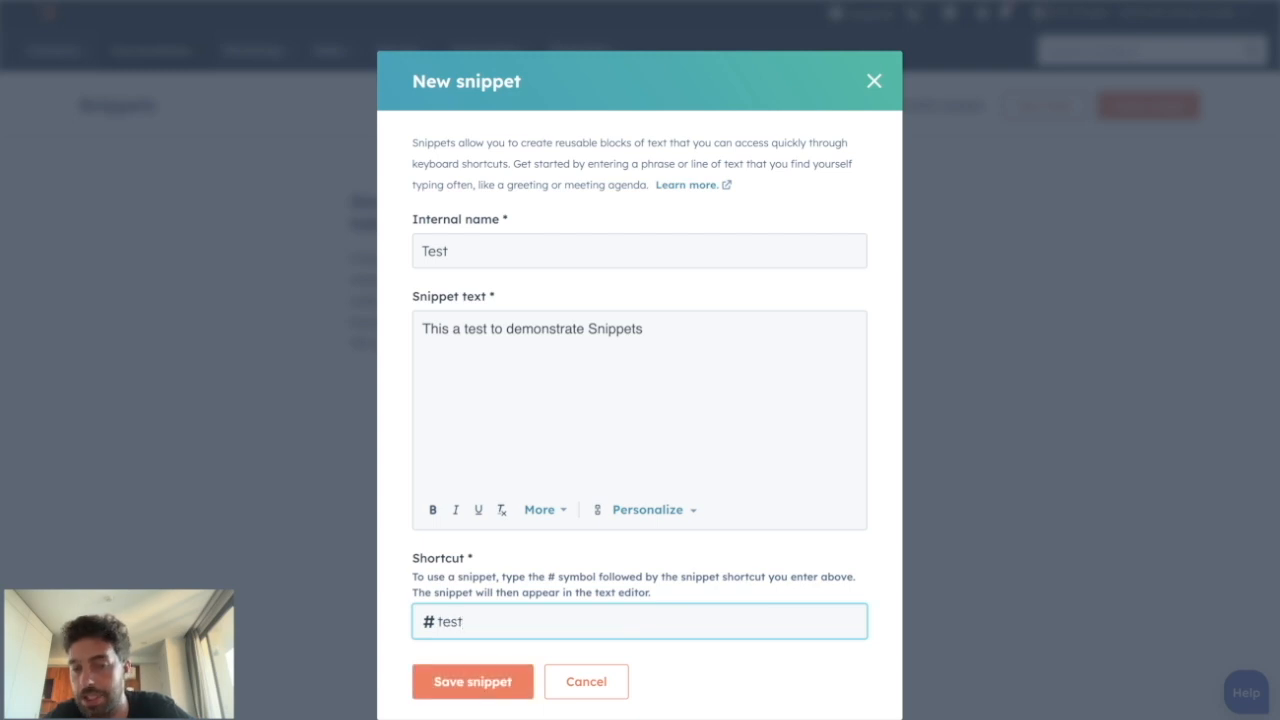
left_click(450, 689)
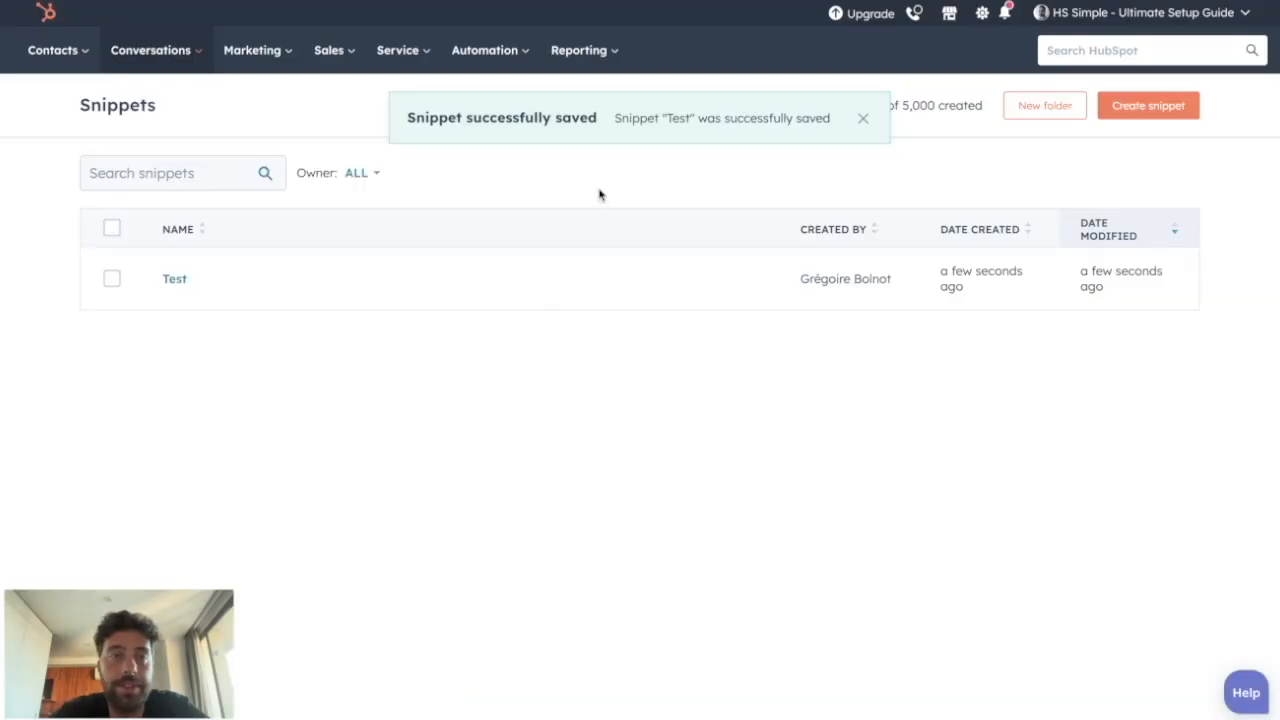
Return to the contacts list and open the first contact's record with its email draft
left_click(36, 58)
left_click(48, 105)
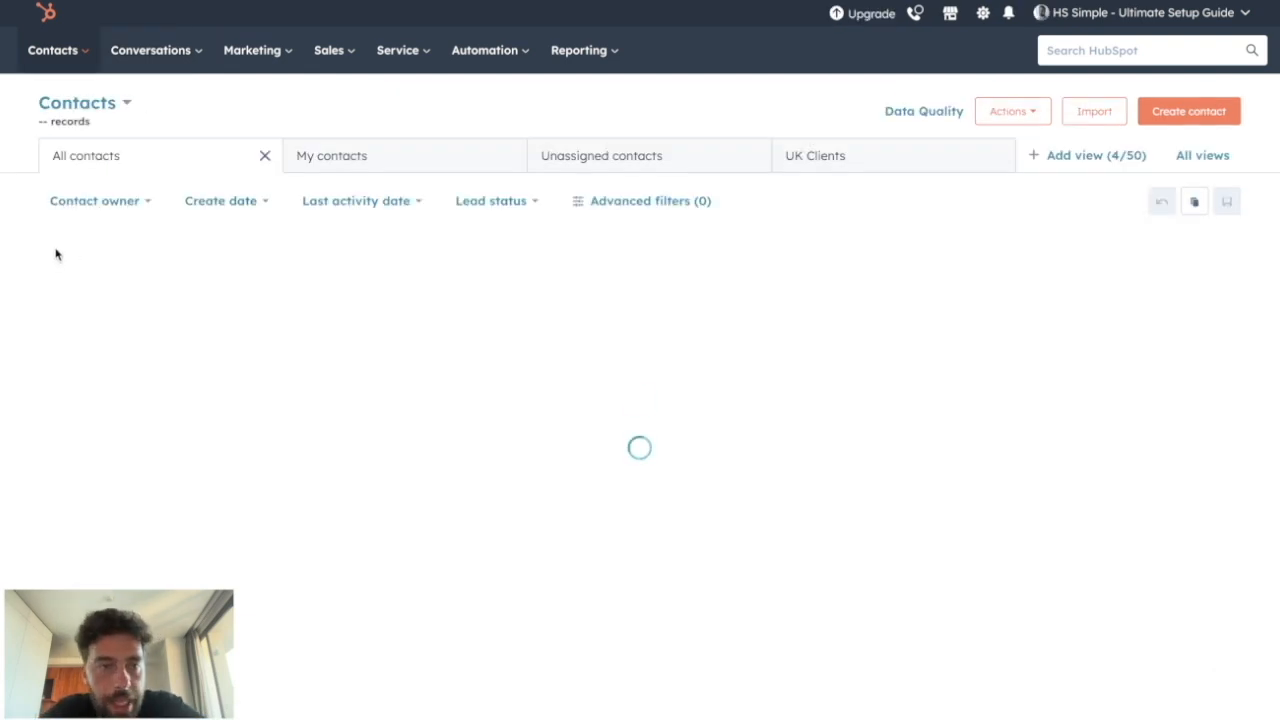
left_click(160, 326)
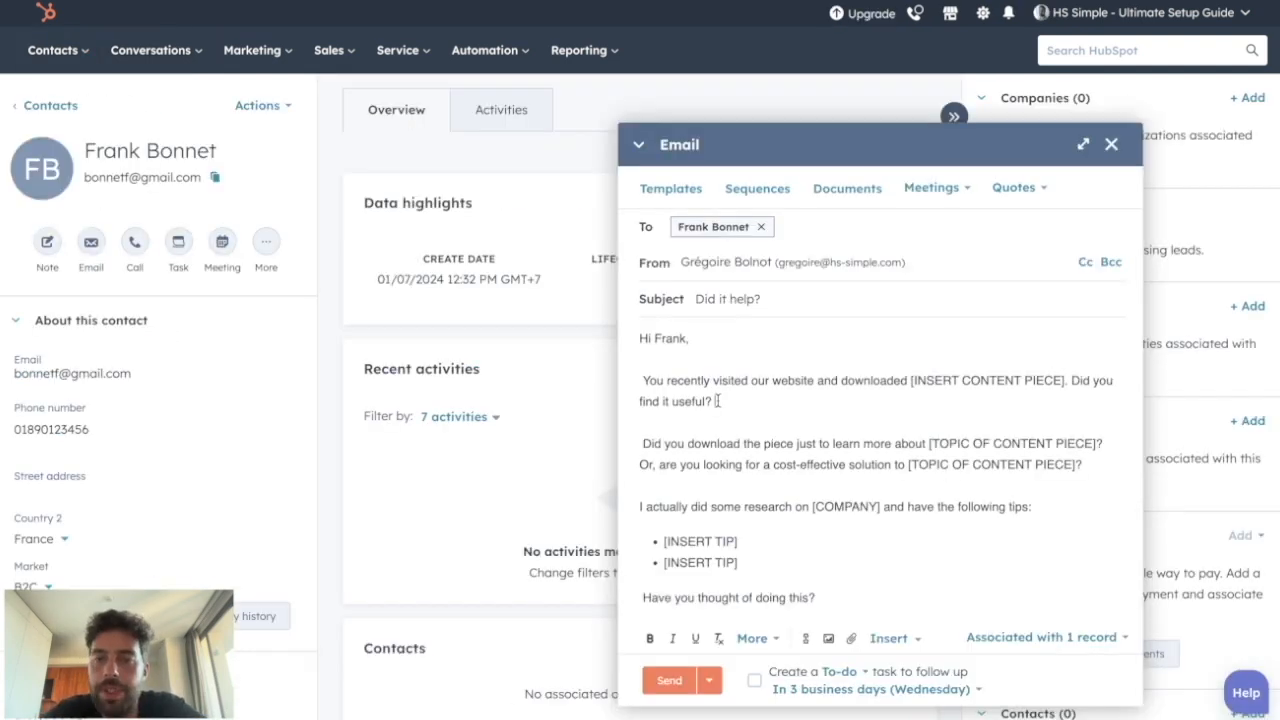
Insert the snippet with the shortcut #test as a separate paragraph after "Did you find it useful?" in the email, and highlight the inserted text
key("Return")
key("Return")
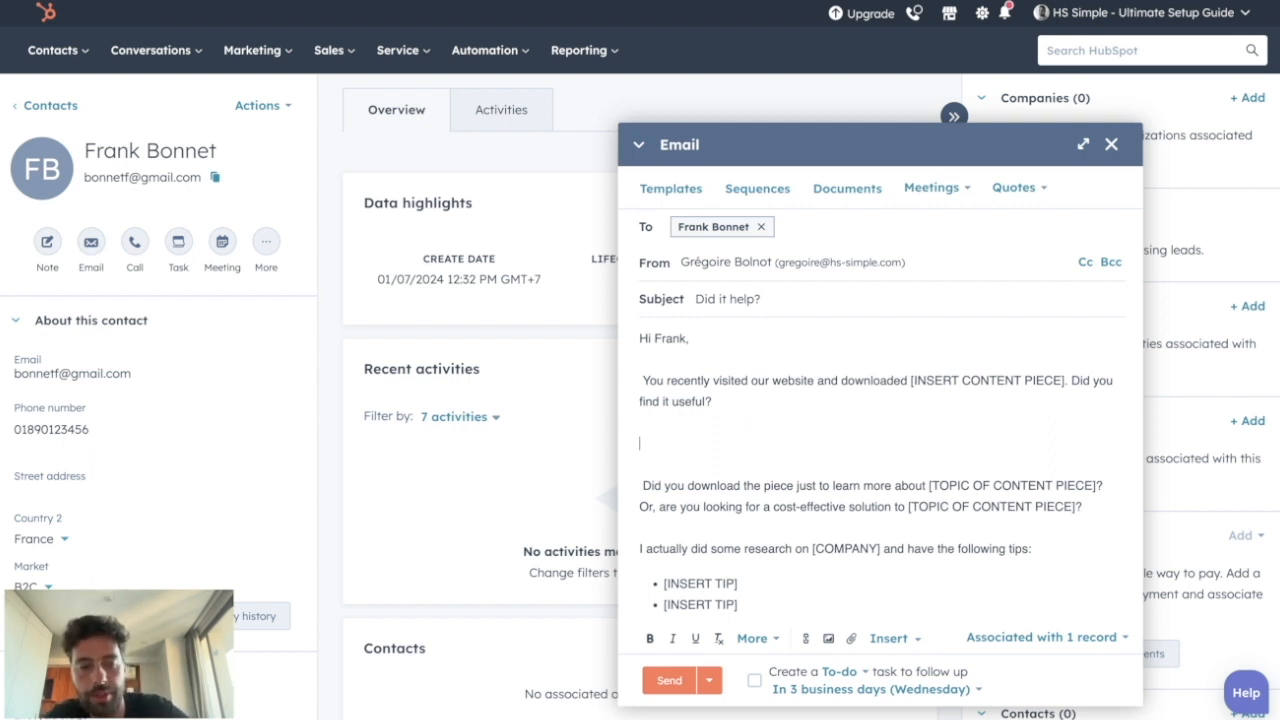
type("#test")
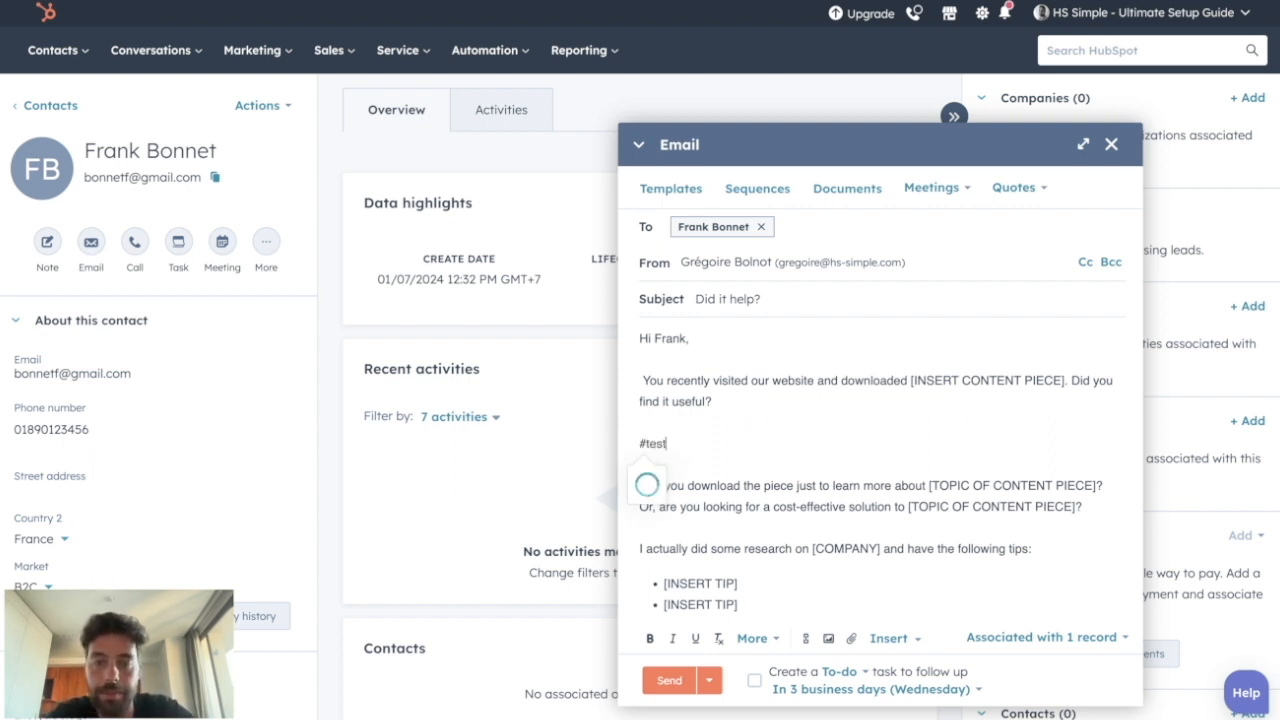
left_click(656, 484)
left_click_drag(877, 449, 626, 447)
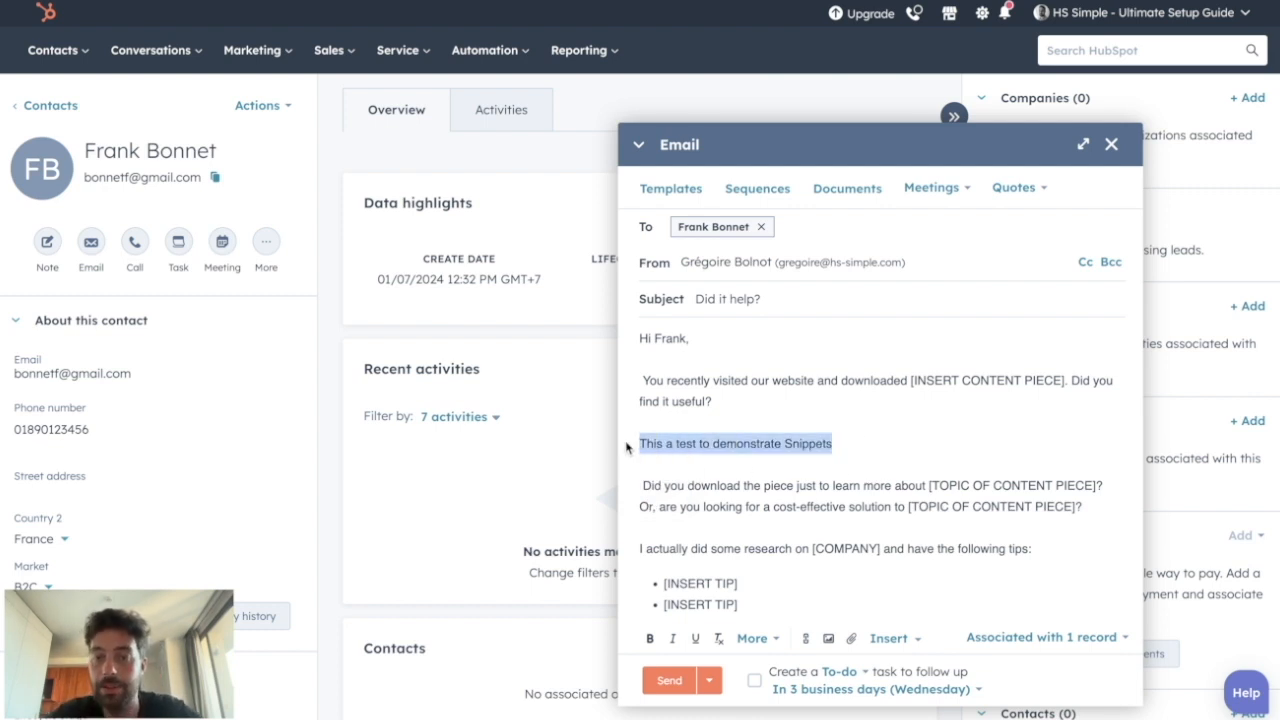